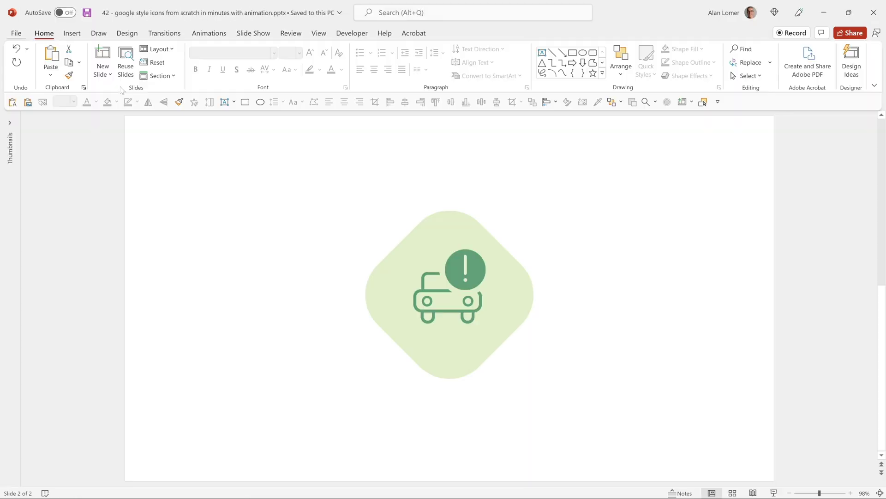
Change the title slide of the new presentation to the Blank layout.
right_click(214, 148)
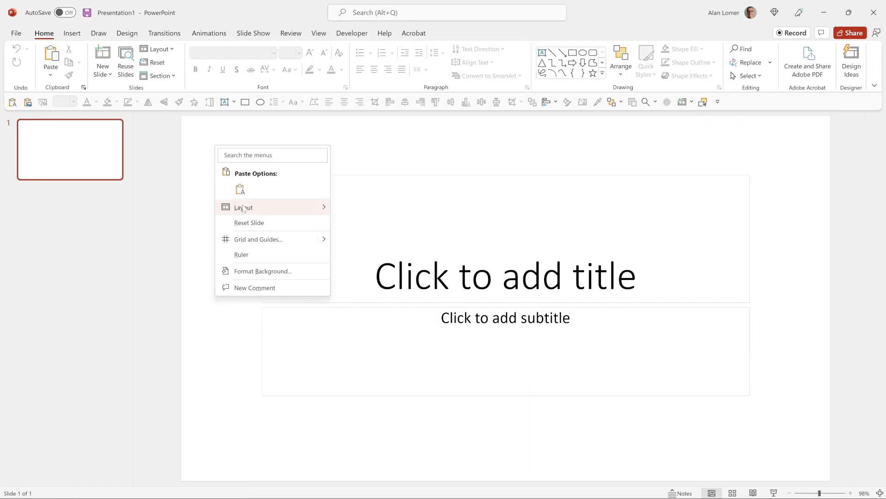
mouse_move(244, 207)
left_click(362, 330)
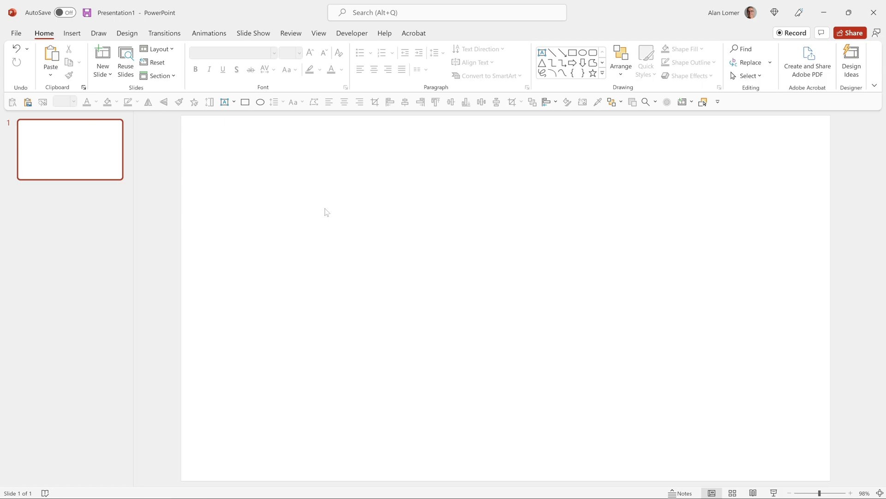
Paste the copied car alert icon picture and move it toward the vertical middle of the slide as a tracing reference.
key("ctrl+v")
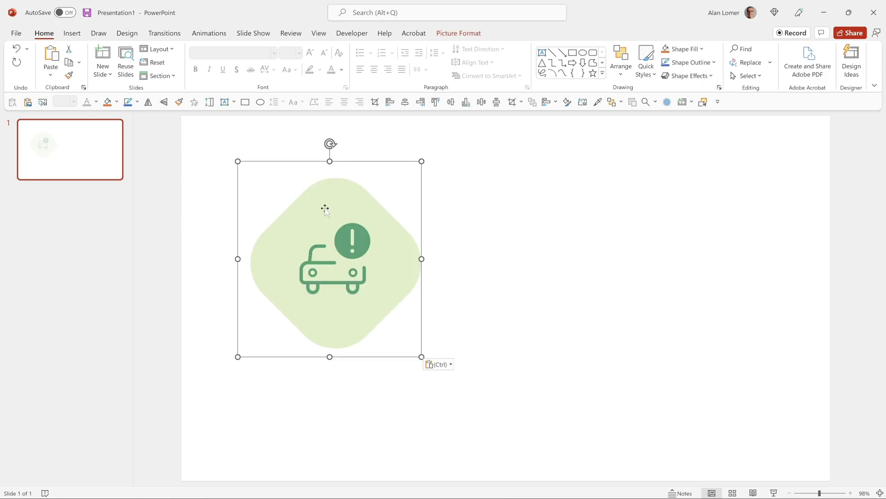
left_click_drag(325, 209, 382, 242)
left_click(583, 271)
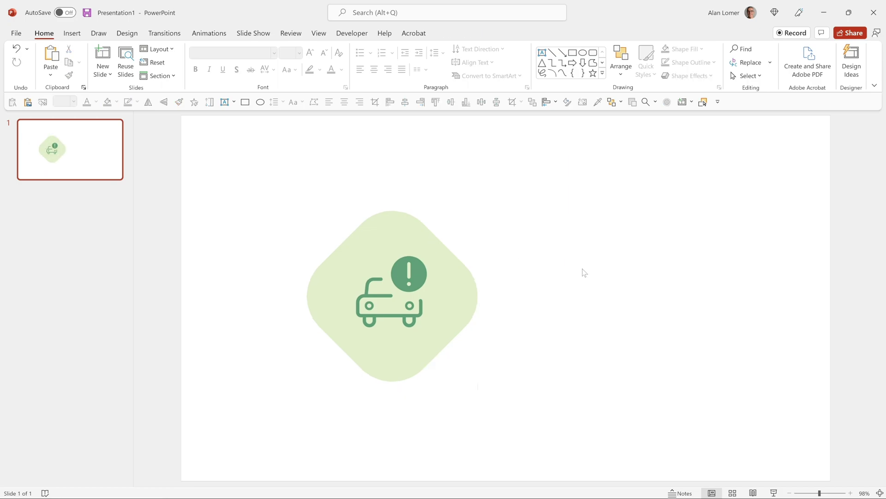
Insert a rounded rectangle over the car icon, enlarge it to about 9.04 cm square and rotate it into a diamond.
left_click(595, 55)
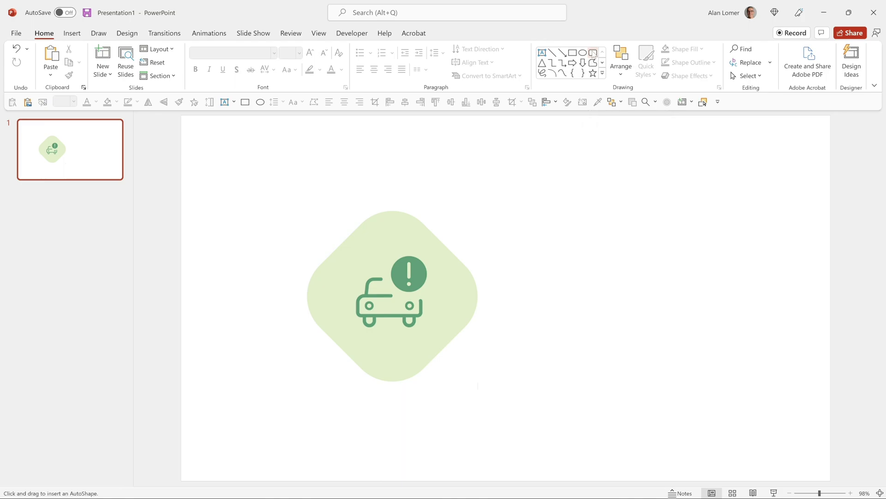
left_click(533, 226)
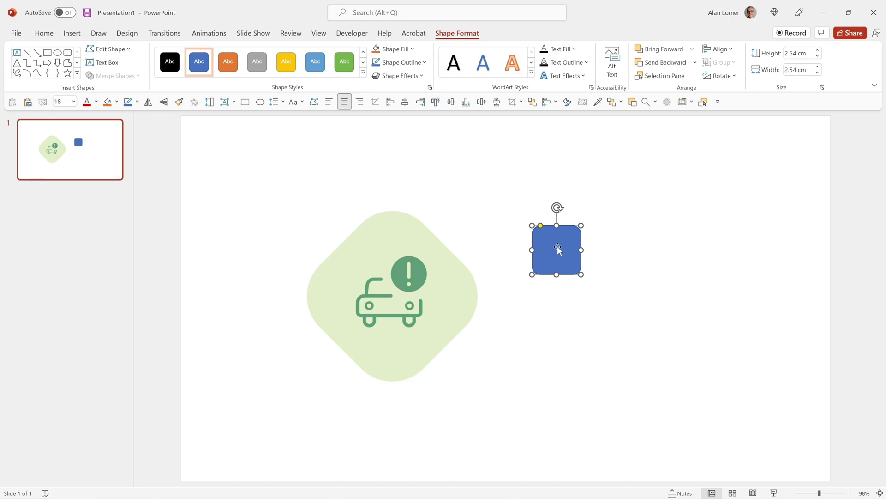
left_click_drag(560, 250, 393, 291)
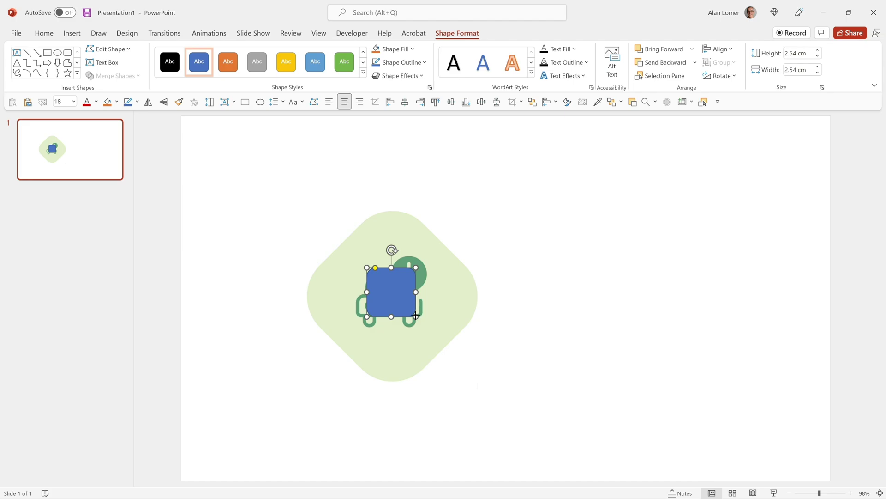
left_click_drag(415, 315, 478, 367)
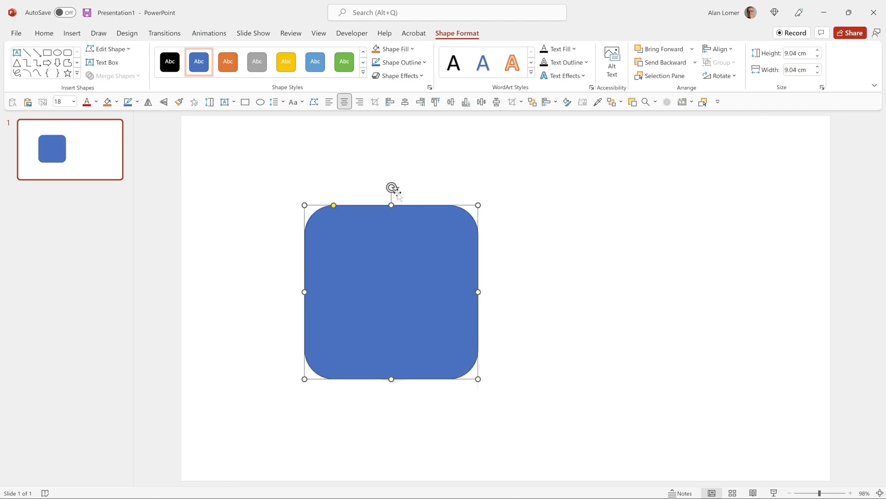
left_click_drag(392, 188, 465, 217)
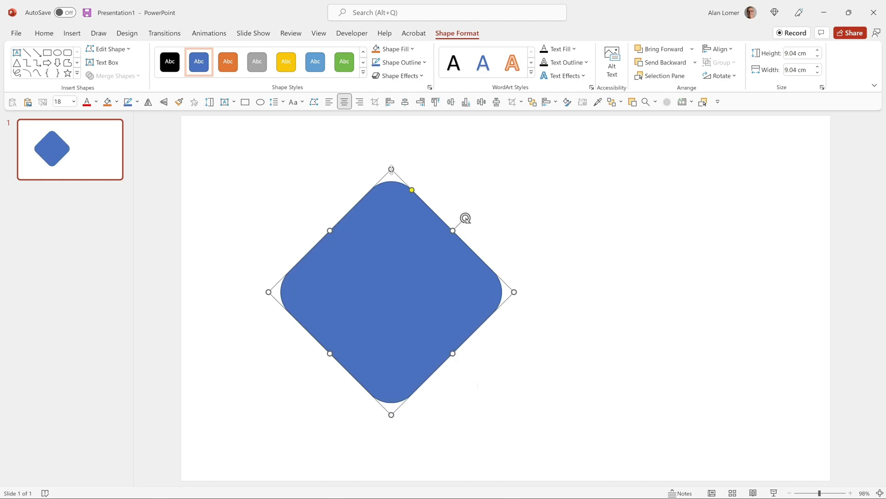
Fit the diamond's size, about 7.56 cm, and corner rounding to the icon's background, and move it beside the reference icon.
key("Escape")
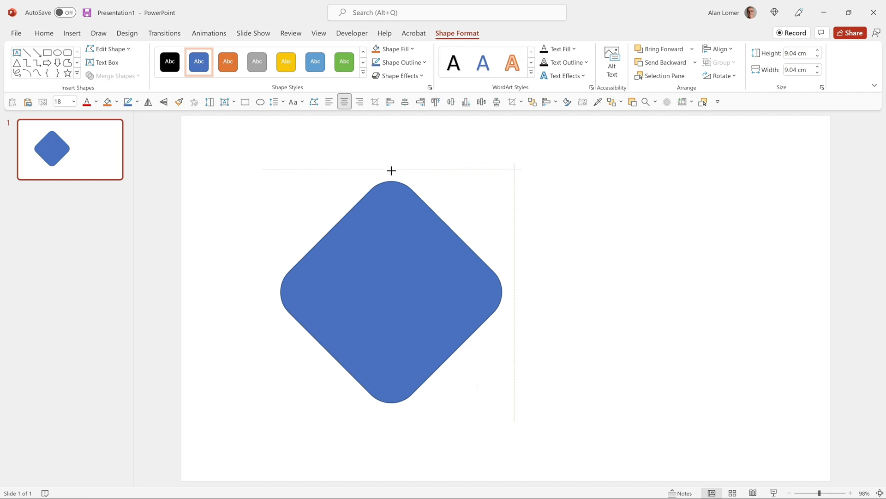
left_click_drag(395, 195, 398, 230)
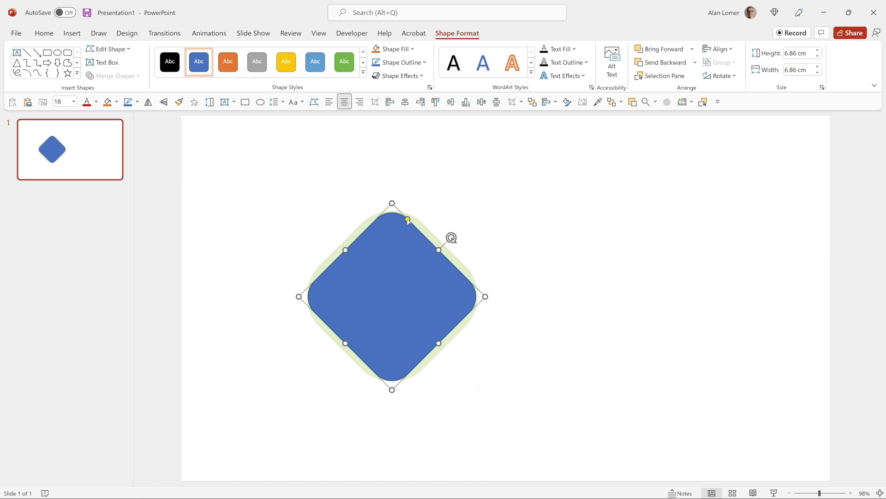
left_click_drag(408, 220, 415, 235)
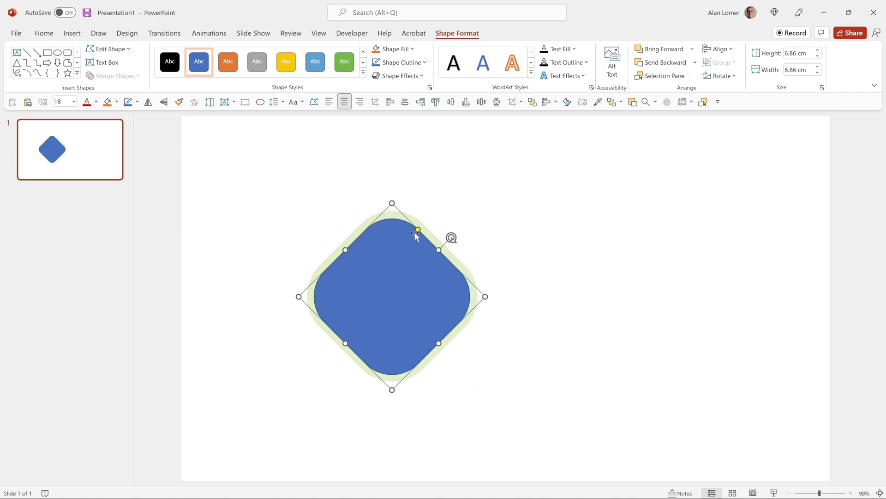
left_click(392, 202)
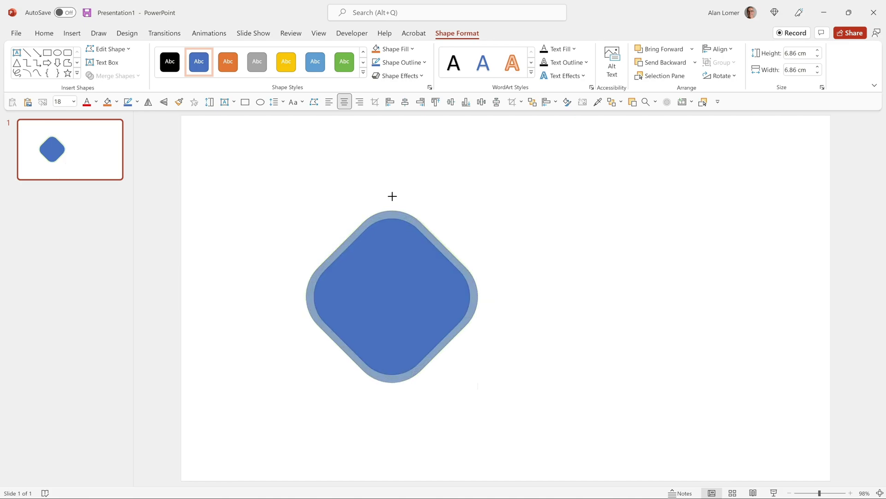
left_click(392, 226)
left_click_drag(389, 249, 586, 257)
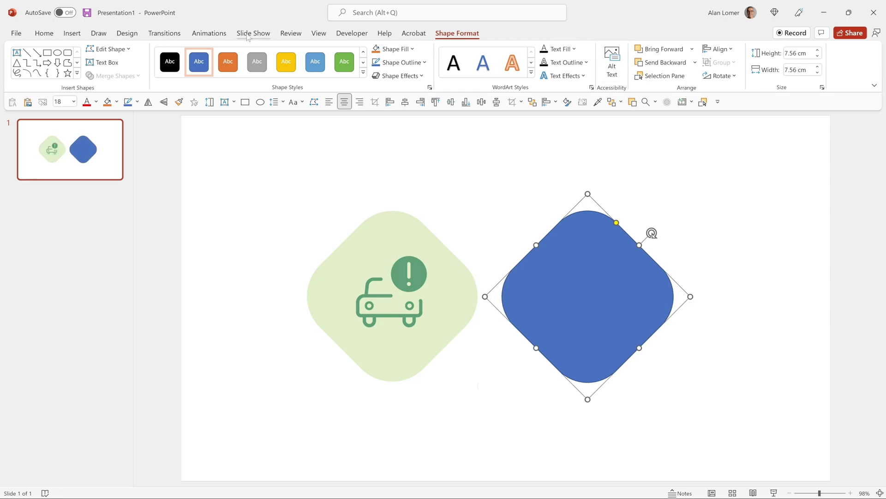
Fill the diamond with the light green sampled from the reference icon's background and remove its outline.
left_click(45, 32)
left_click(701, 48)
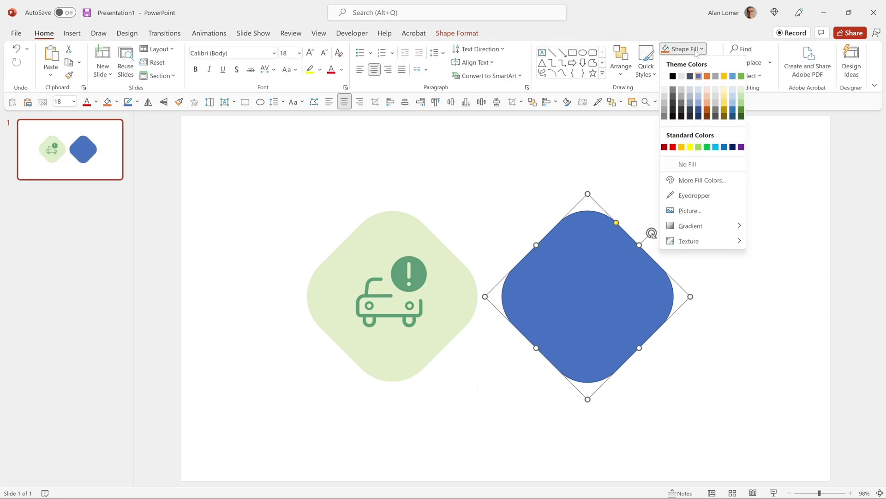
left_click(694, 196)
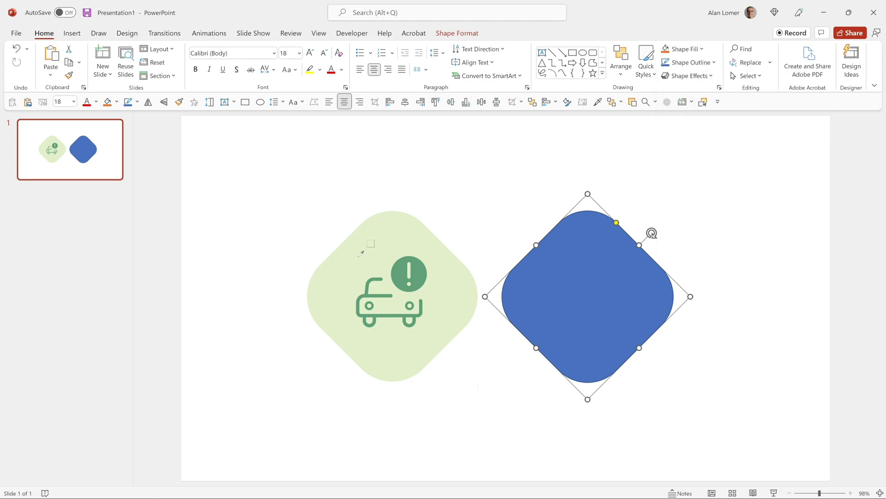
left_click(407, 230)
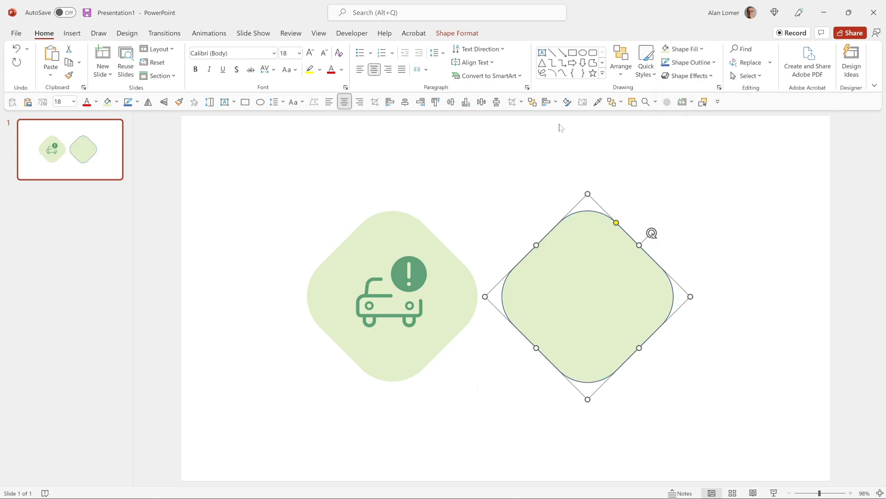
left_click(681, 68)
left_click(694, 207)
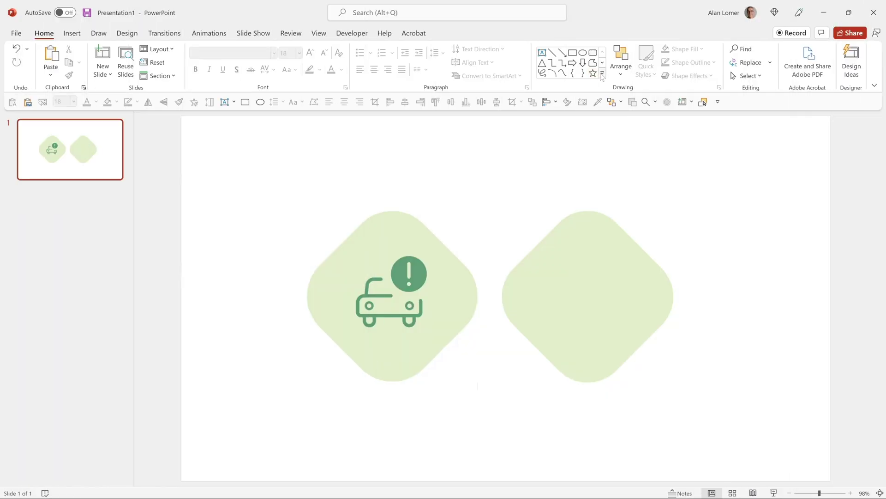
Insert a 2.54 cm rectangle with rounded top corners between the diamonds and try out its corner rounding.
left_click(604, 76)
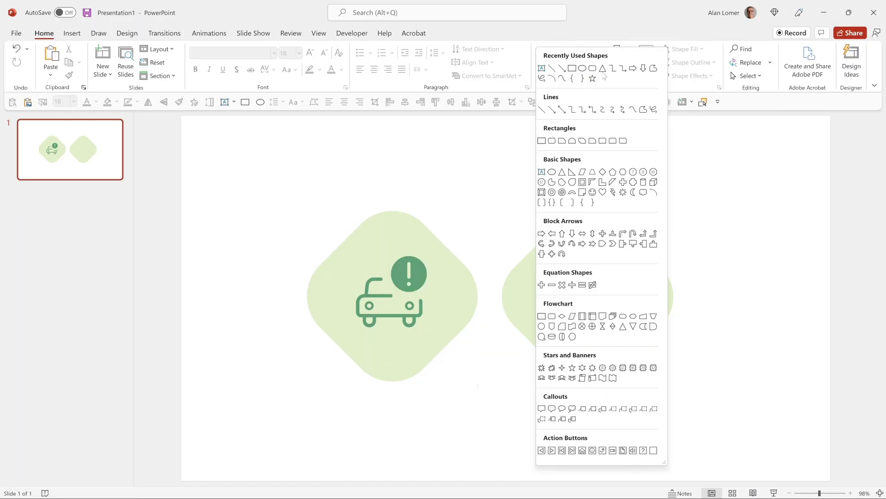
left_click(613, 141)
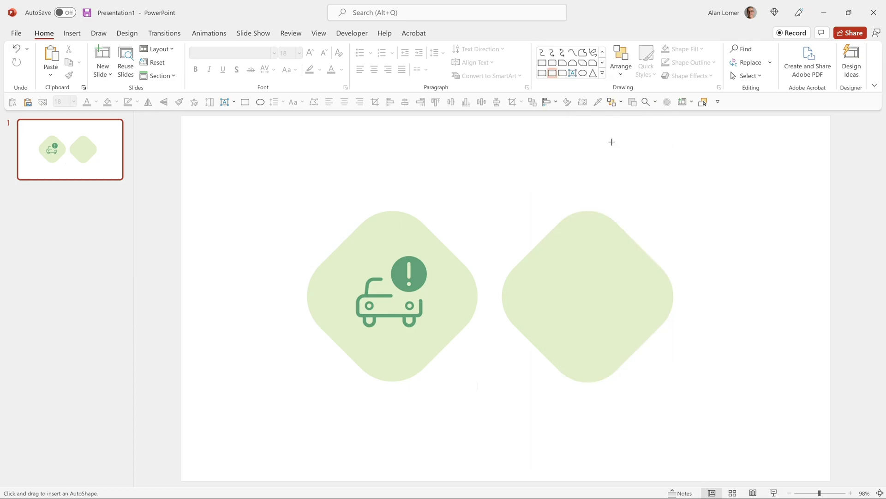
left_click(483, 180)
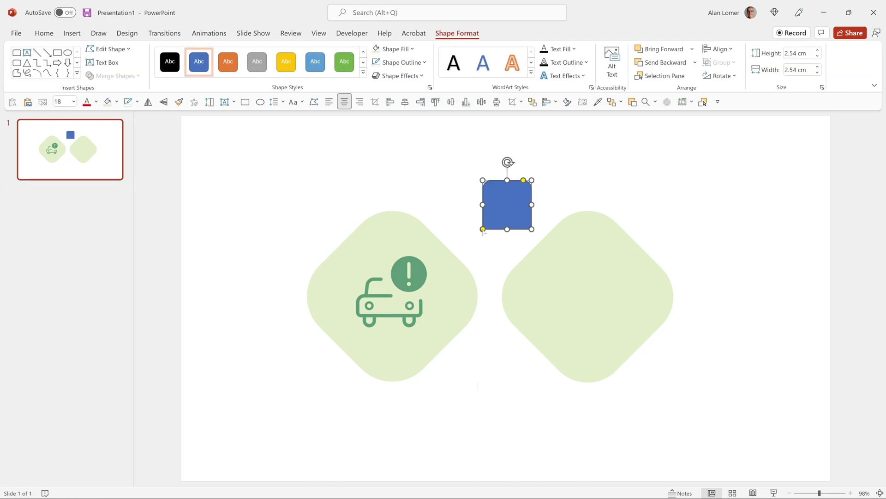
left_click_drag(483, 229, 498, 229)
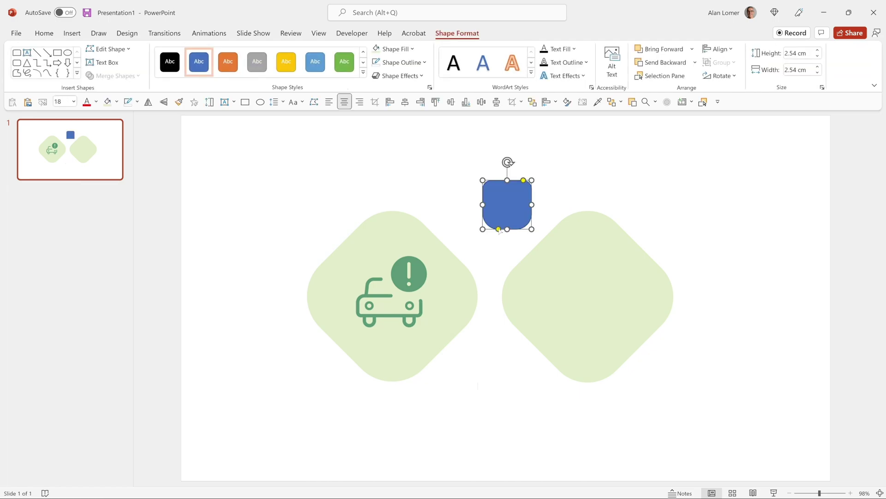
left_click(524, 180)
Fit the rectangle over the reference car's body at about 3.27 by 1.06 cm and round its top and bottom corners to match.
left_click_drag(517, 204, 421, 317)
left_click_drag(388, 343, 391, 317)
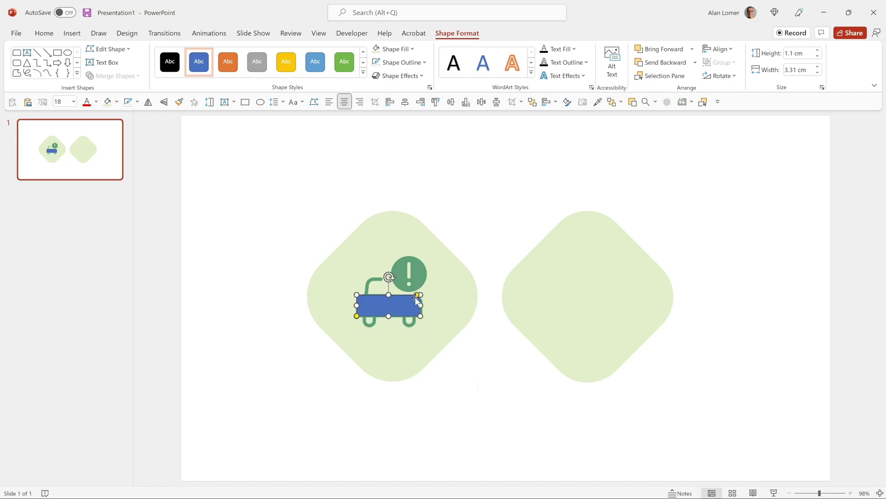
left_click_drag(356, 294, 358, 295)
left_click_drag(417, 295, 419, 299)
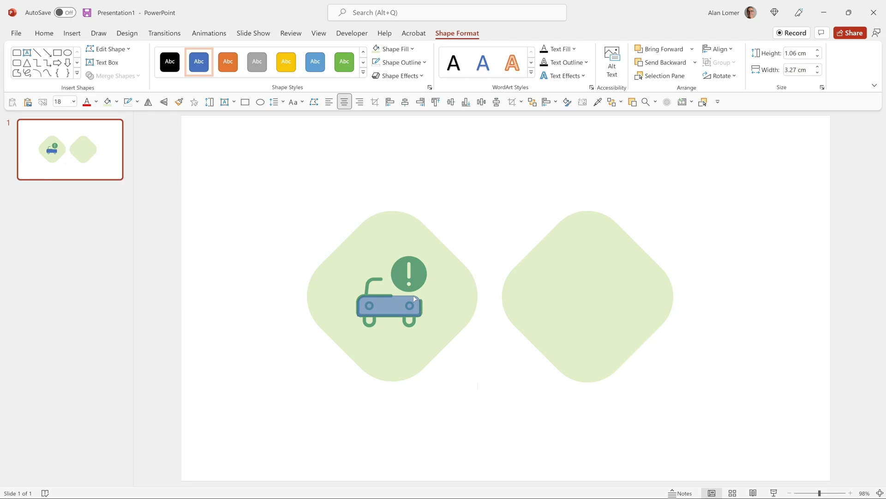
left_click_drag(415, 299, 381, 308)
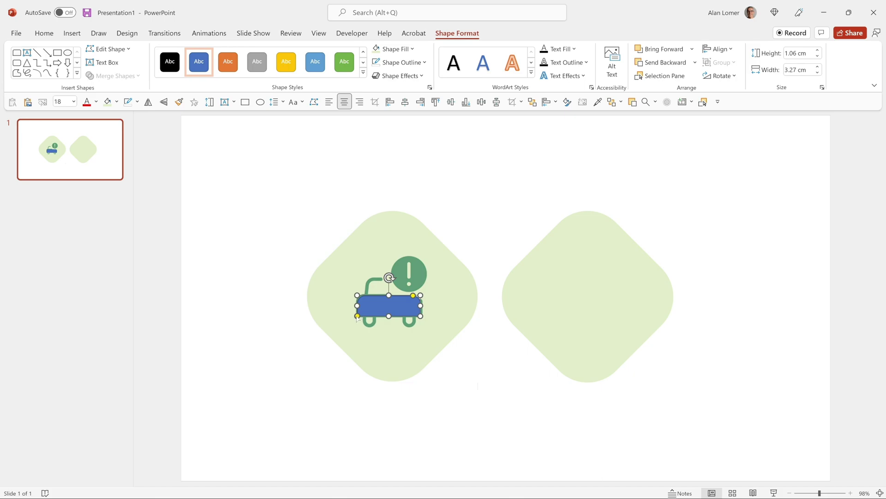
left_click_drag(358, 316, 359, 319)
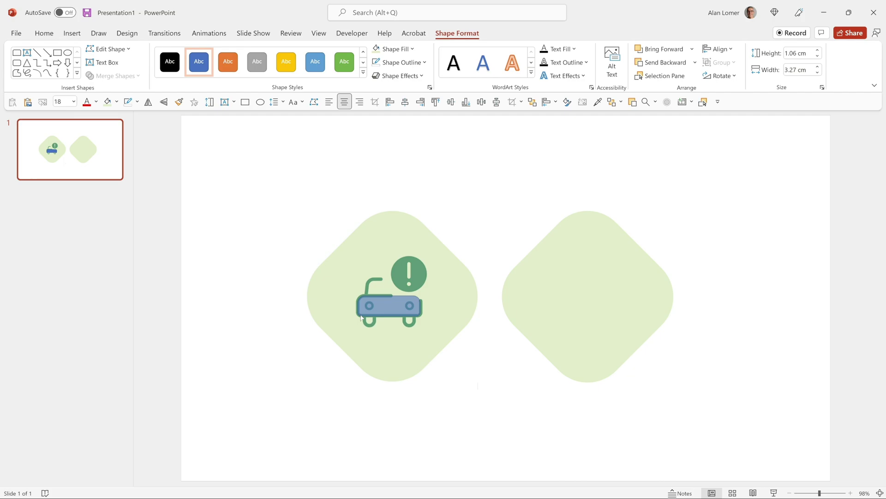
left_click_drag(361, 318, 362, 318)
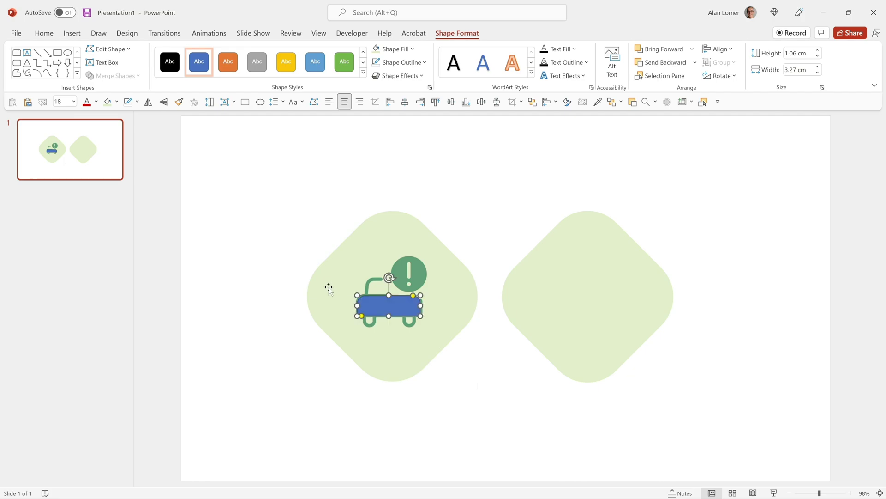
Remove the car body rectangle's fill and color its outline with the dark green sampled from the alert circle.
left_click(44, 33)
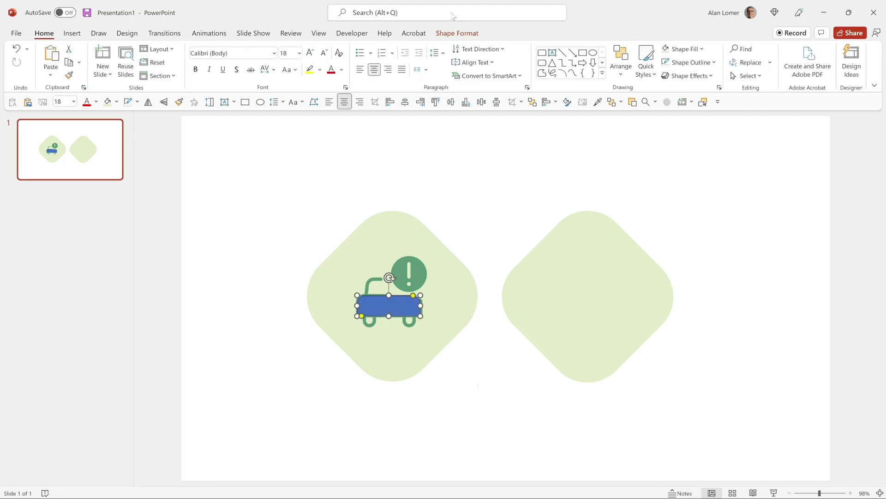
left_click(684, 49)
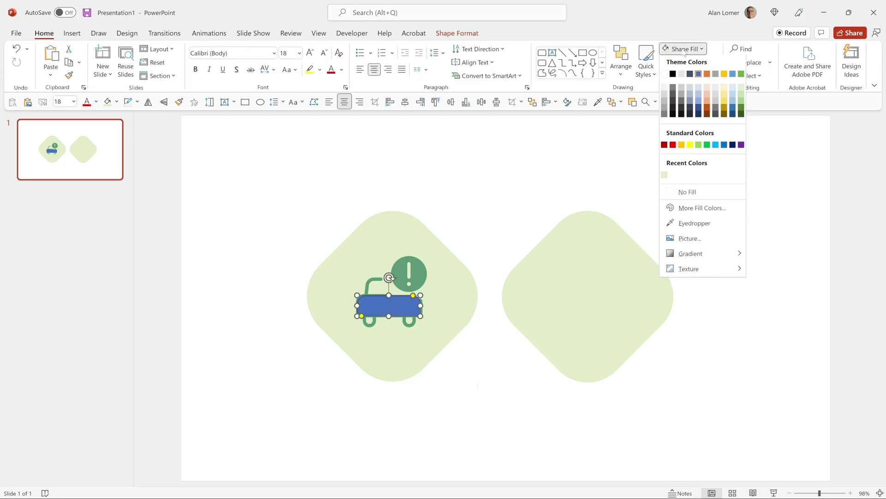
left_click(692, 193)
left_click(691, 62)
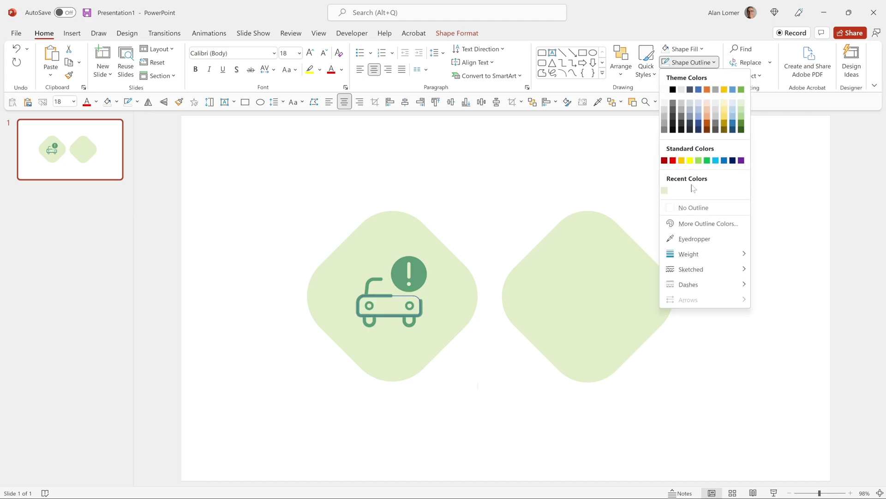
left_click(688, 239)
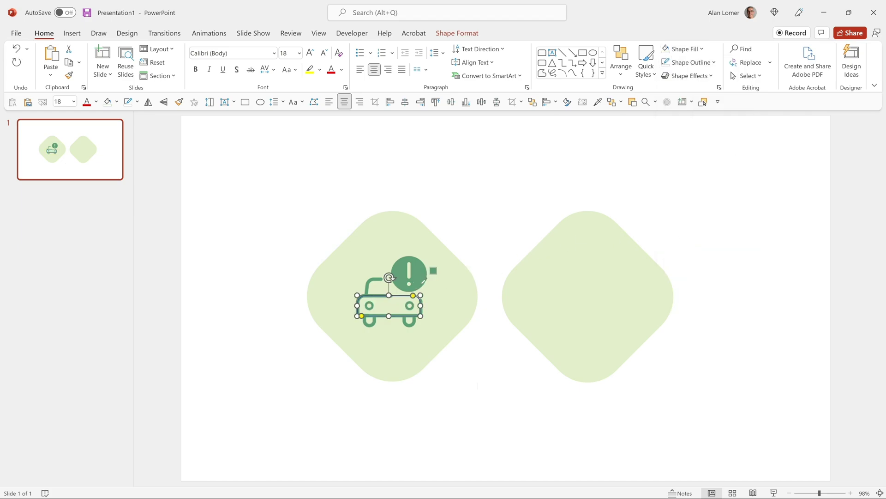
left_click(421, 279)
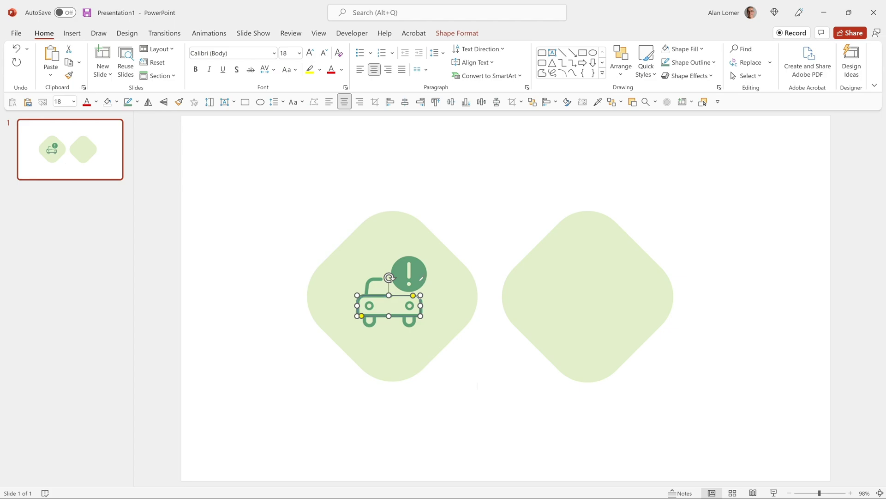
Thicken the car body's outline to match the reference lines and move it straight across onto the empty green diamond.
left_click(691, 62)
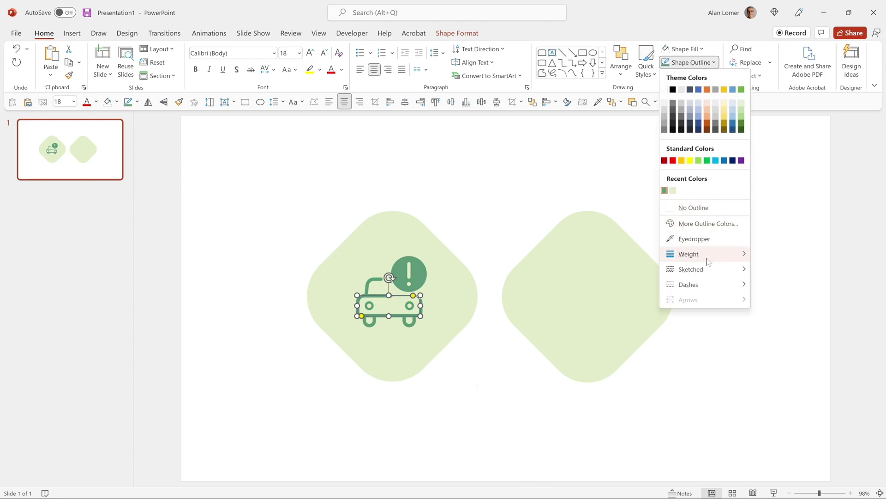
mouse_move(693, 254)
left_click(805, 350)
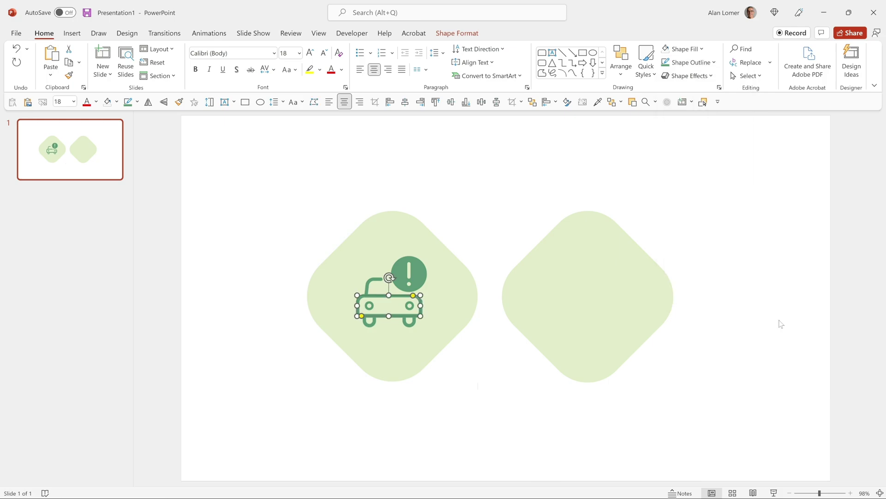
left_click_drag(401, 317, 599, 317)
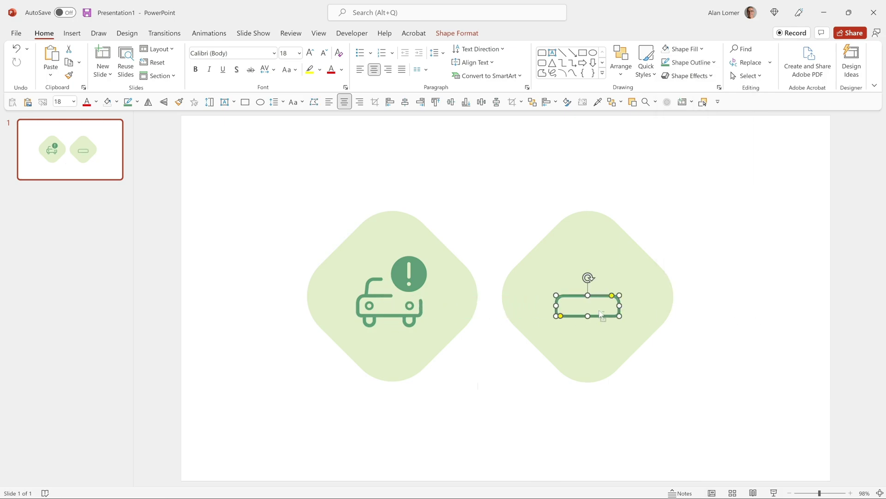
Undo the car body's move and insert a 2.54 cm top-rounded rectangle beside the reference diamond for a wheel.
key("ctrl+z")
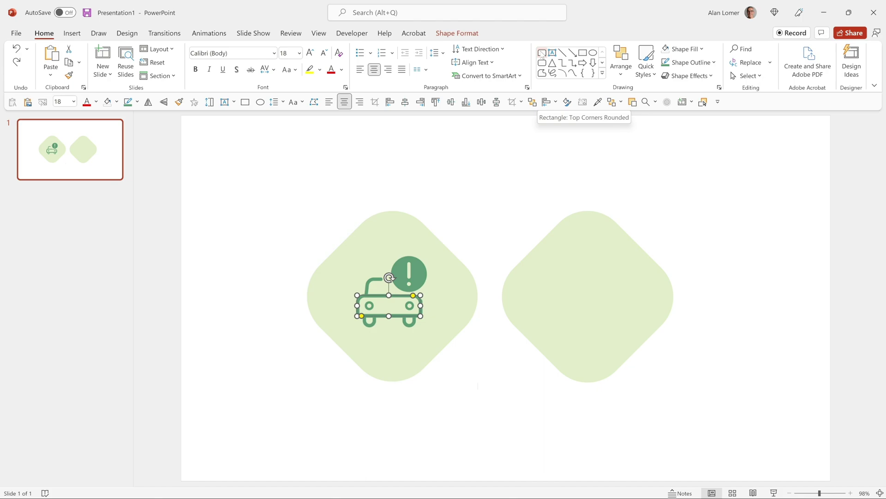
left_click(542, 52)
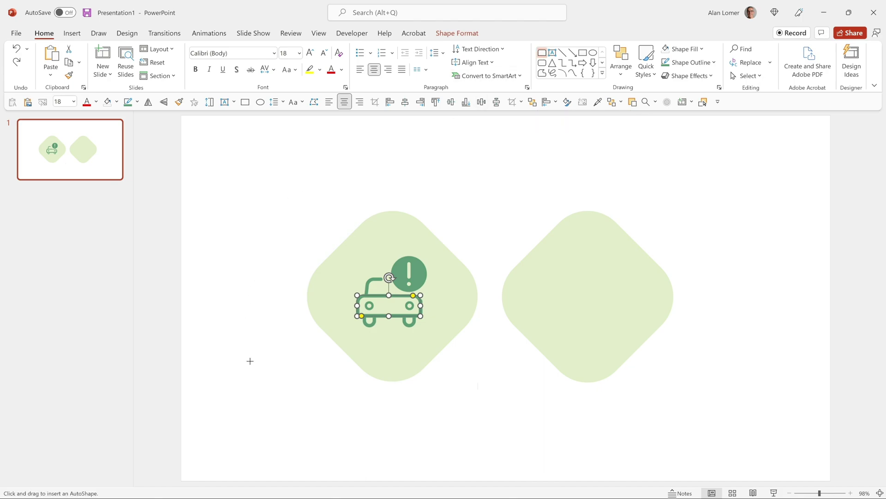
left_click(285, 338)
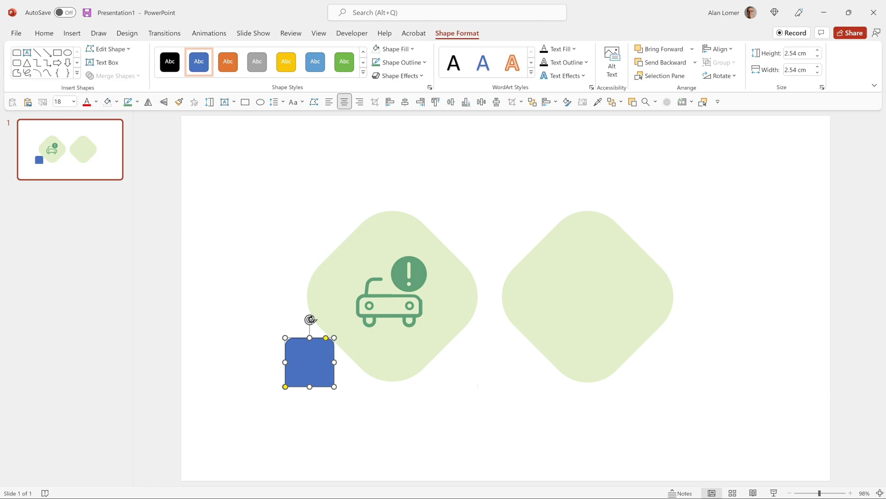
Square the wheel shape's top corners, fully round its bottom, and fit it over the reference's left wheel at about 0.6 by 0.6 cm.
left_click_drag(326, 337, 343, 340)
left_click_drag(285, 387, 390, 336)
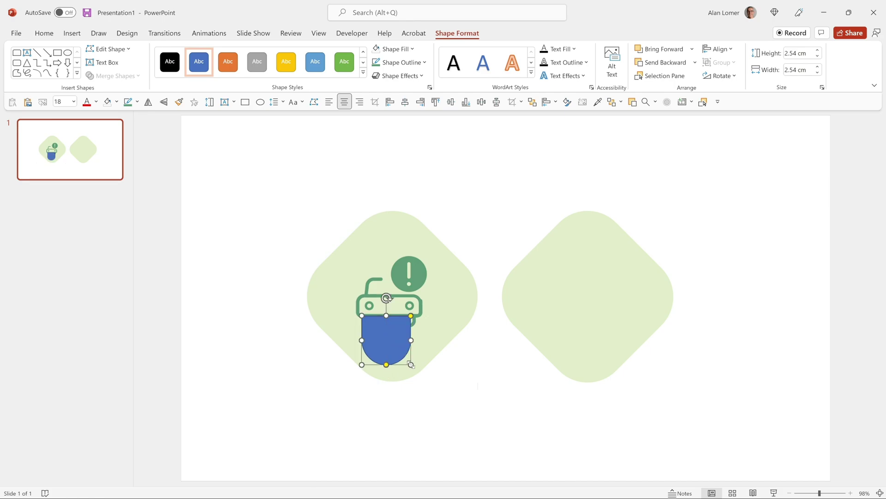
left_click_drag(410, 364, 374, 328)
left_click(368, 349)
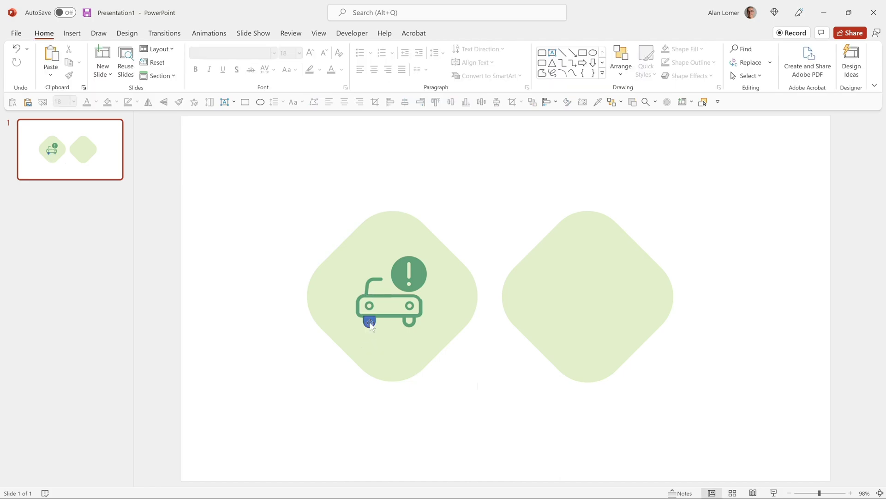
Copy the car body's formatting onto the left wheel and duplicate the wheel straight across onto the right wheel.
left_click(372, 323)
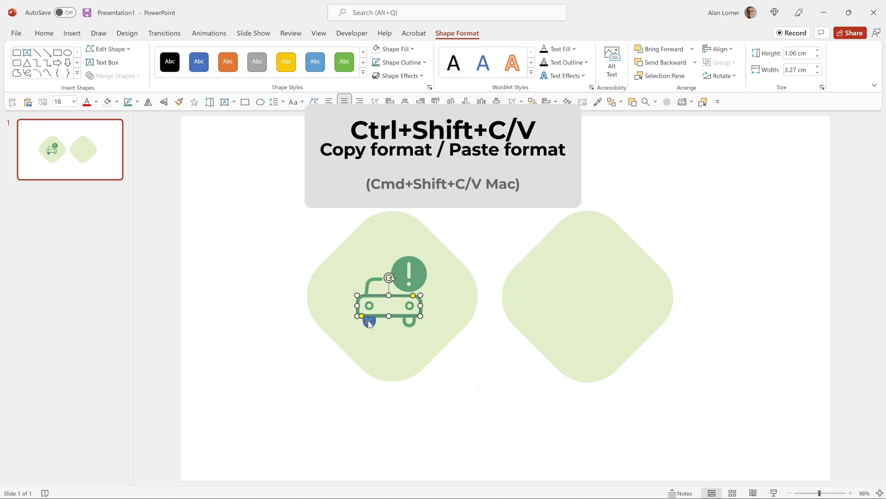
left_click(369, 322)
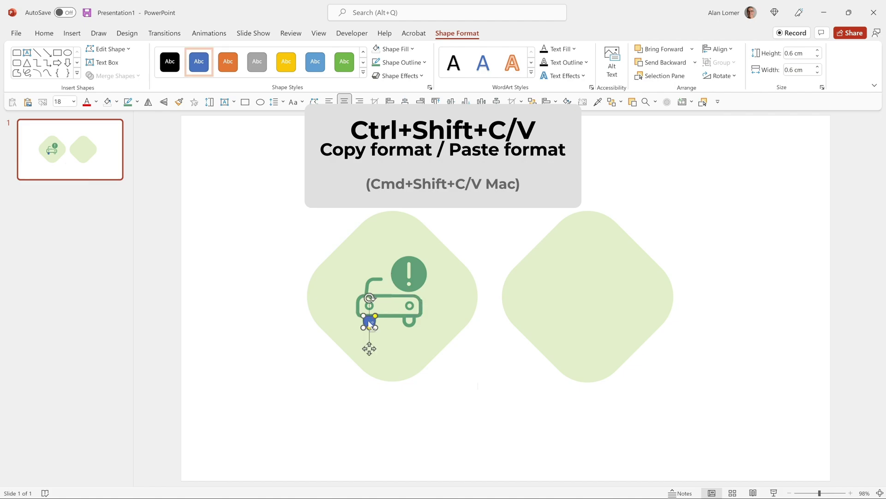
key("ctrl+shift+v")
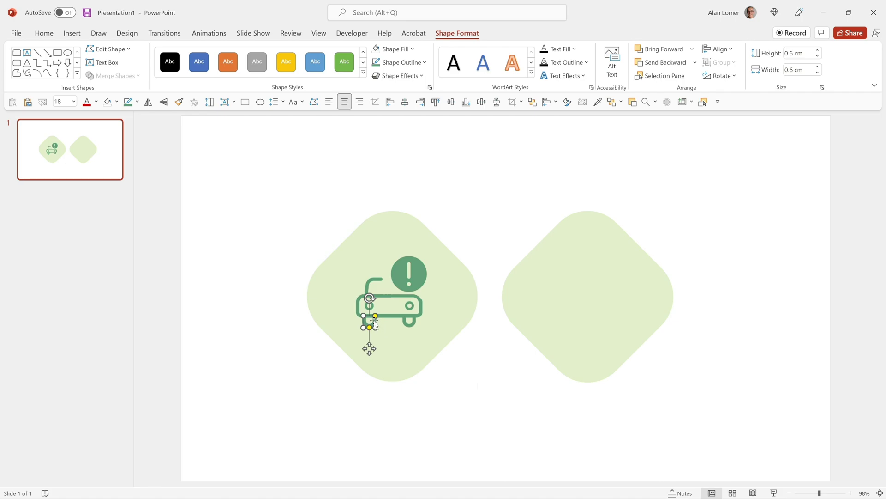
left_click_drag(375, 323, 415, 331)
left_click(316, 227)
Add a top-rounded rectangle about 2.71 by 1.06 cm above the car body as its cabin and apply the body's formatting.
left_click(541, 52)
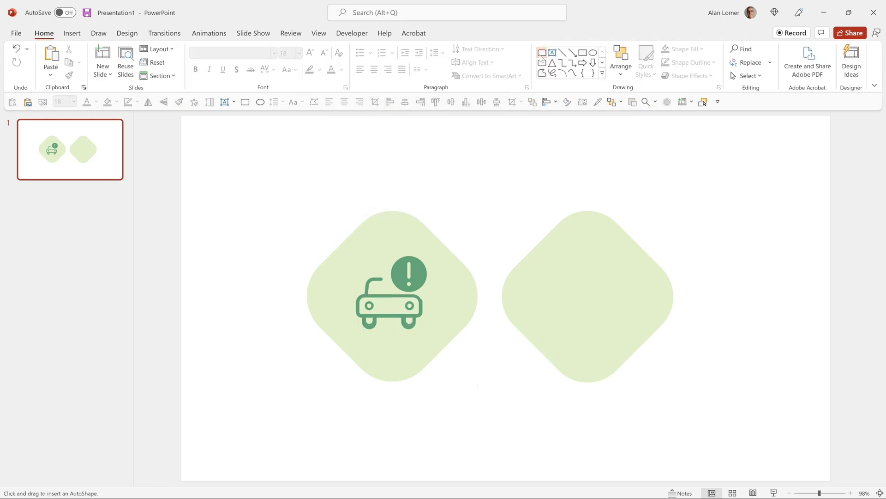
mouse_move(296, 228)
left_mouse_down()
mouse_move(346, 277)
mouse_move(313, 285)
mouse_move(416, 300)
mouse_move(391, 296)
left_mouse_up()
left_click(358, 306)
left_click(373, 273)
key("alt+h")
key("f")
key("p")
left_click(378, 280)
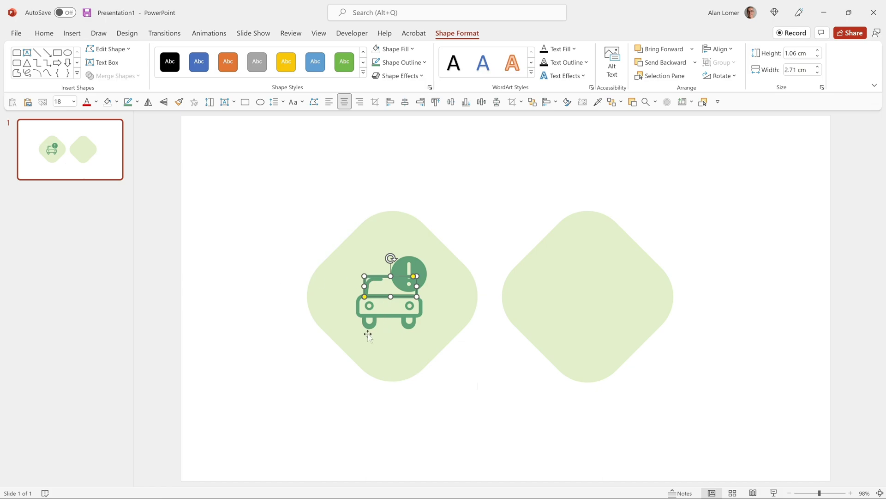
Reduce the cabin's height to about 0.84 cm and increase its top corner rounding to match the reference roof.
left_click(294, 338)
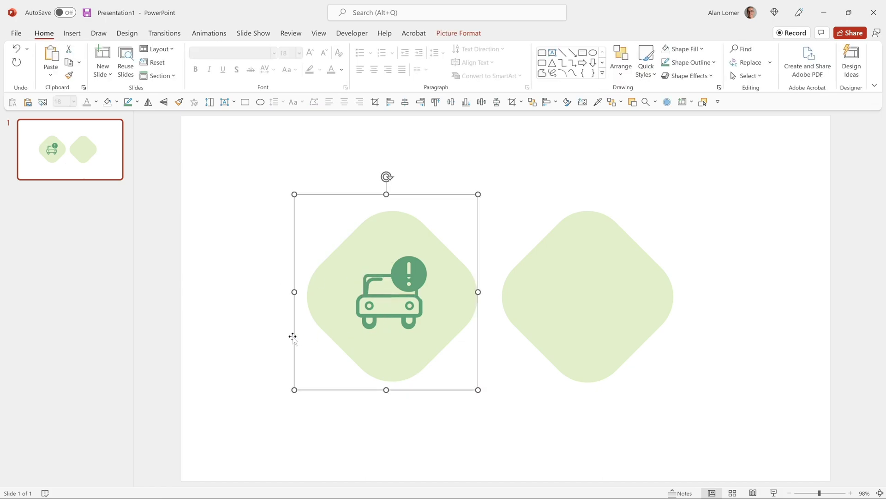
left_click(382, 279)
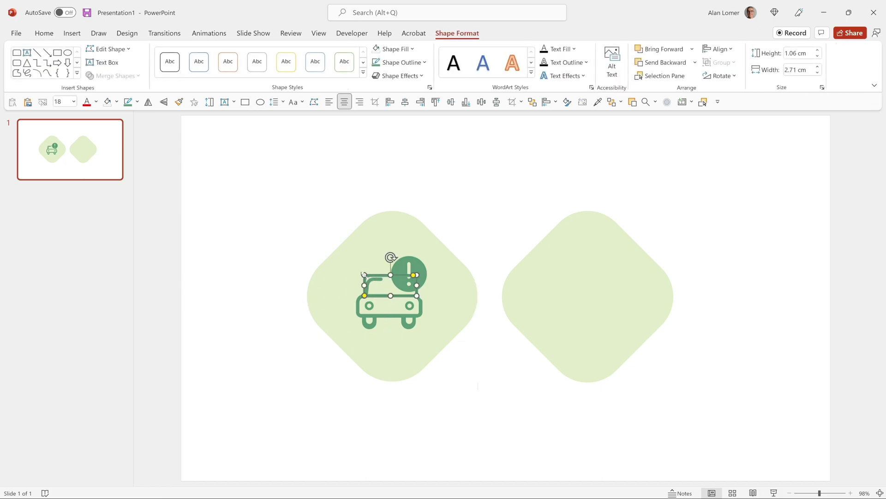
left_click(410, 277, "shift")
left_click(410, 277, "shift")
left_click(410, 278, "shift")
left_click_drag(410, 278, 392, 274)
key("Escape")
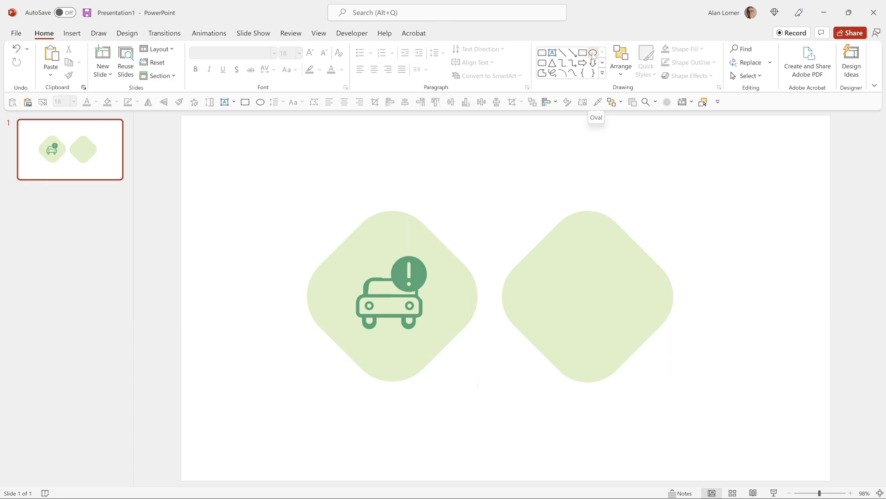
Insert a circle about 0.51 cm wide beside the reference diamond and give it the cabin's formatting.
left_click(593, 52)
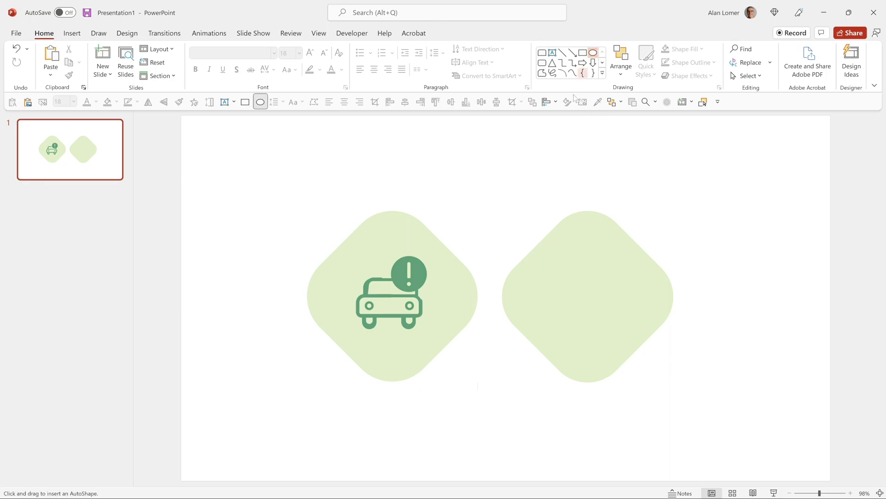
left_click(486, 158)
left_click_drag(508, 180, 297, 360)
left_click(365, 287)
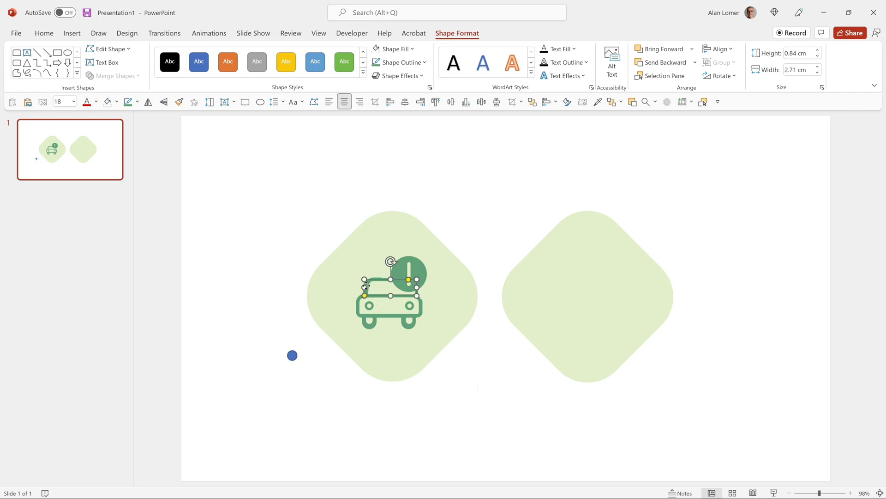
left_click(293, 355)
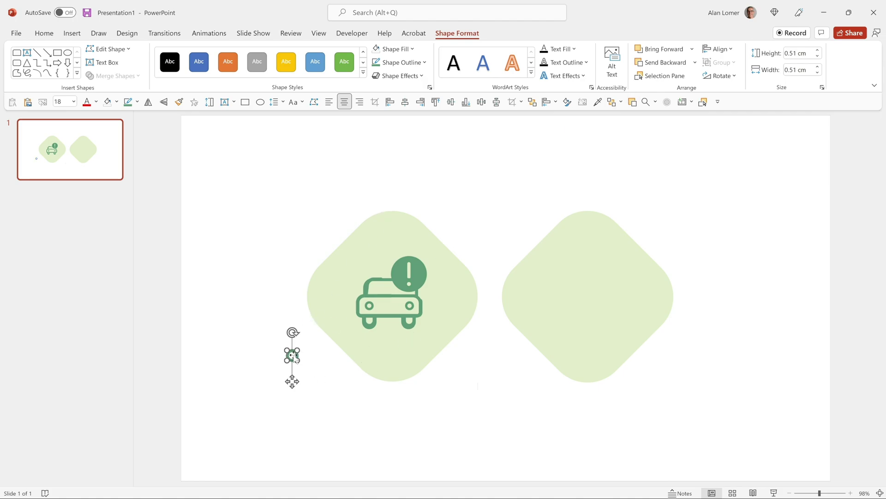
Reduce the small circle's outline width to 3.5 pt.
right_click(297, 355)
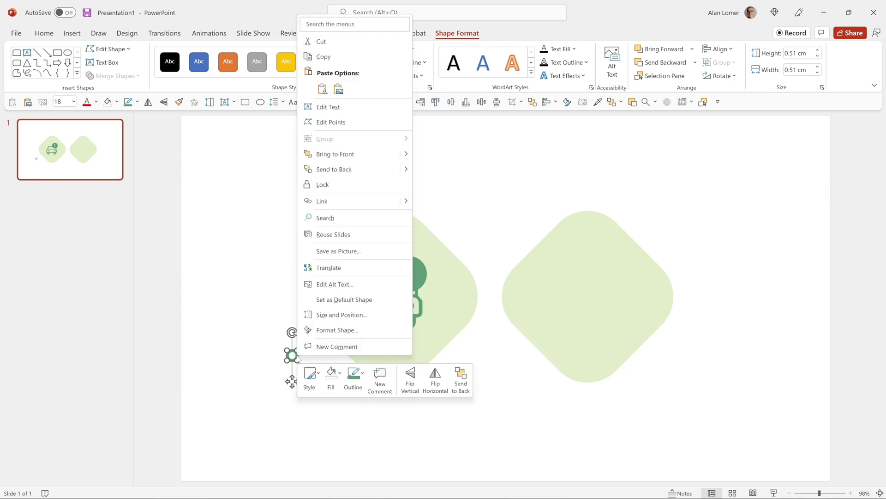
left_click(337, 329)
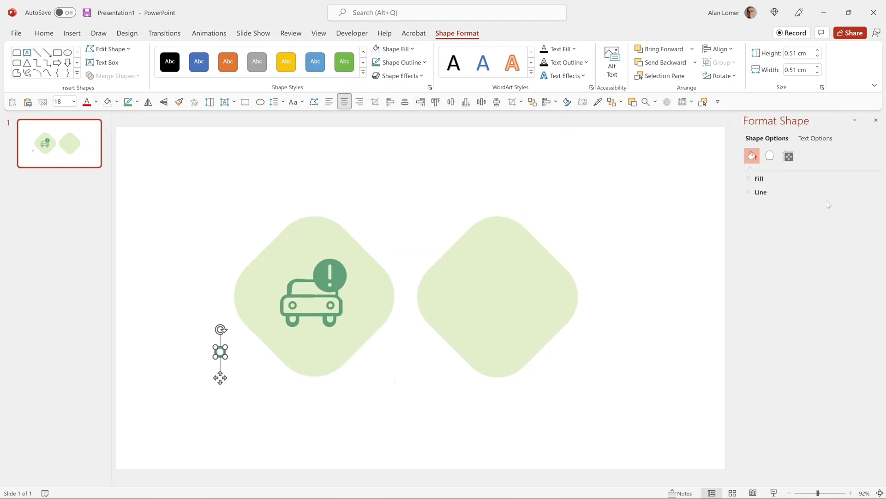
left_click(750, 193)
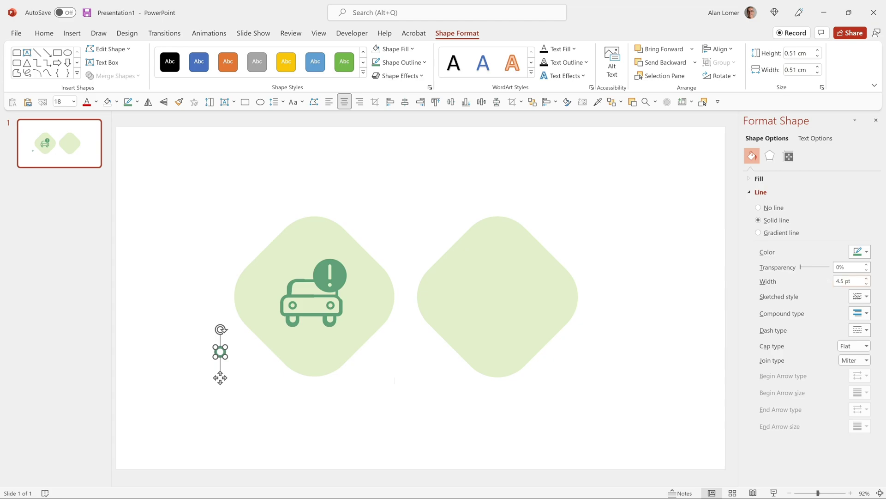
left_click(866, 284)
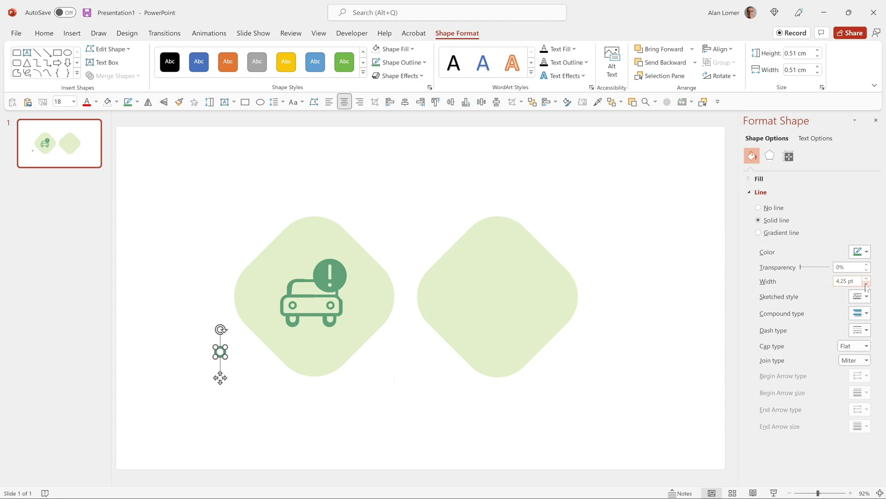
Place the small ring over the reference's left headlight and duplicate it onto the right headlight.
left_click(189, 340)
left_click(290, 307)
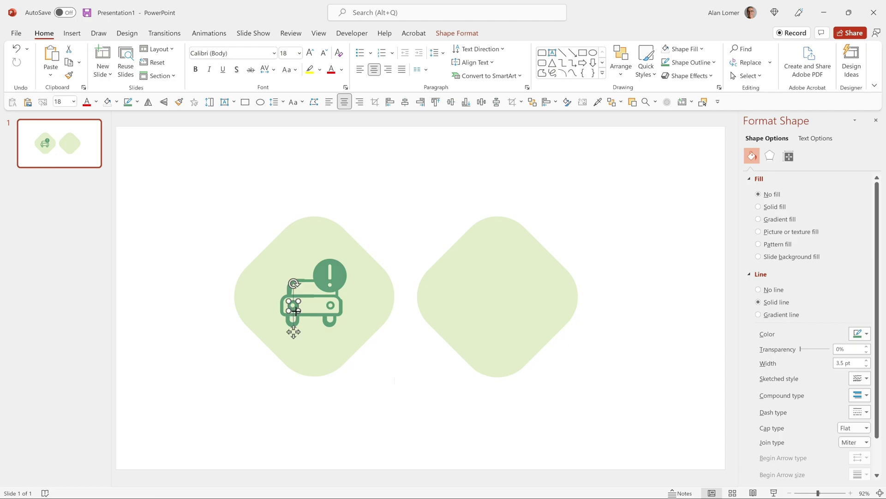
left_click_drag(296, 311, 294, 309)
key("ctrl+z")
left_click_drag(296, 306, 333, 312)
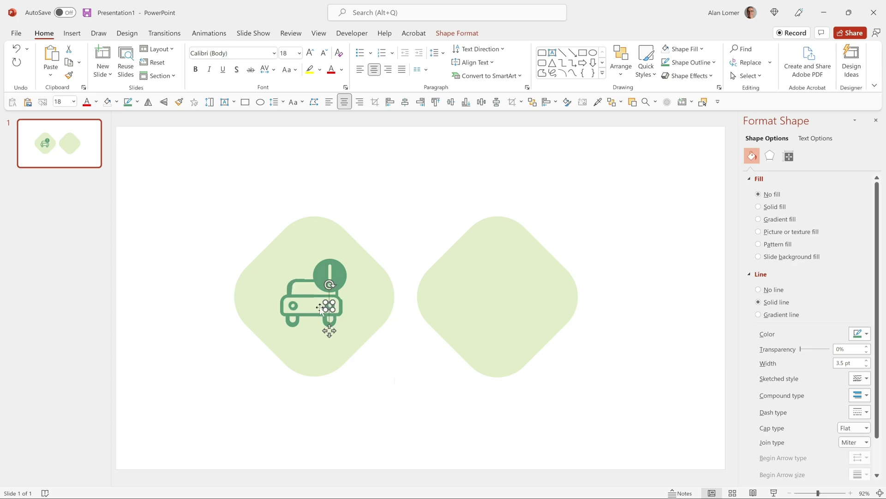
left_click(204, 336)
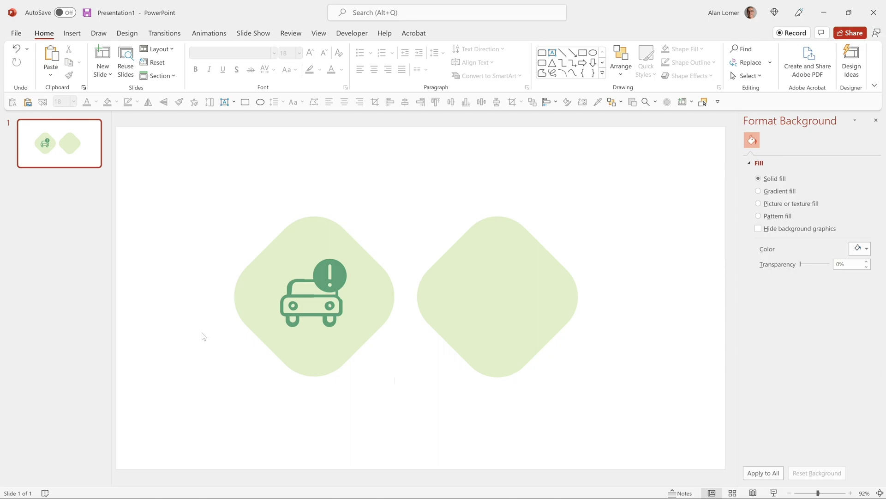
Draw a small circle in the empty space between the two diamonds for the exclamation mark's dot.
left_click(260, 101)
scroll(297, 301, "up", 5)
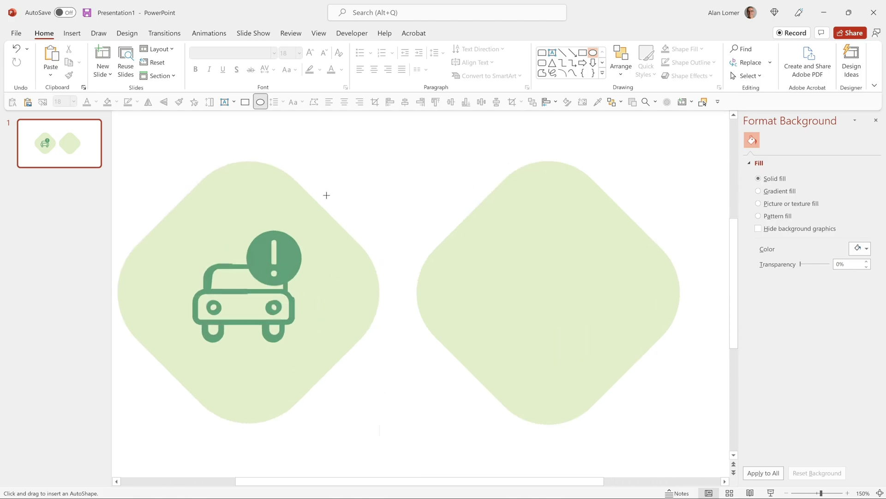
left_click_drag(343, 169, 371, 206)
Fill the new small circle with the recently used light green and remove its outline.
left_click(44, 33)
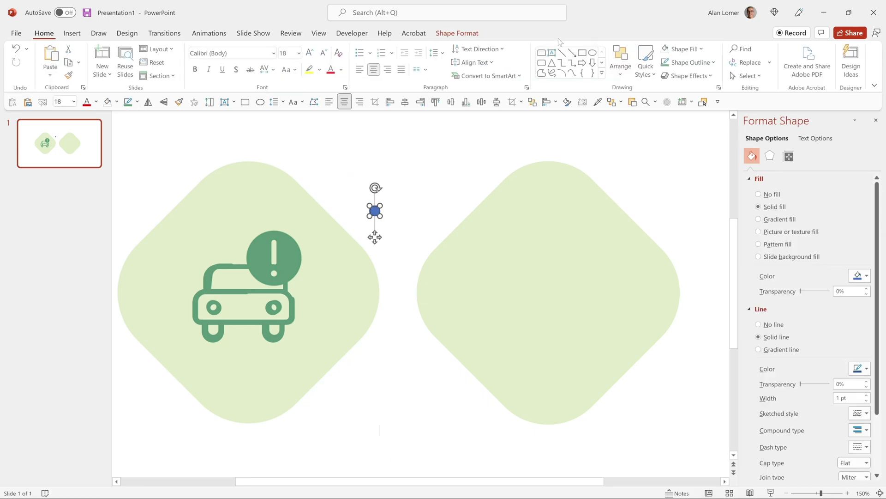
left_click(687, 50)
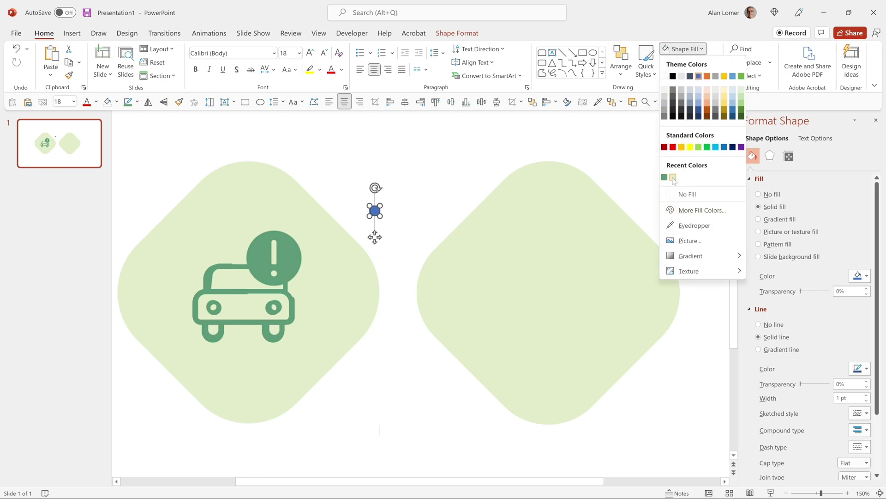
left_click(673, 177)
left_click(688, 63)
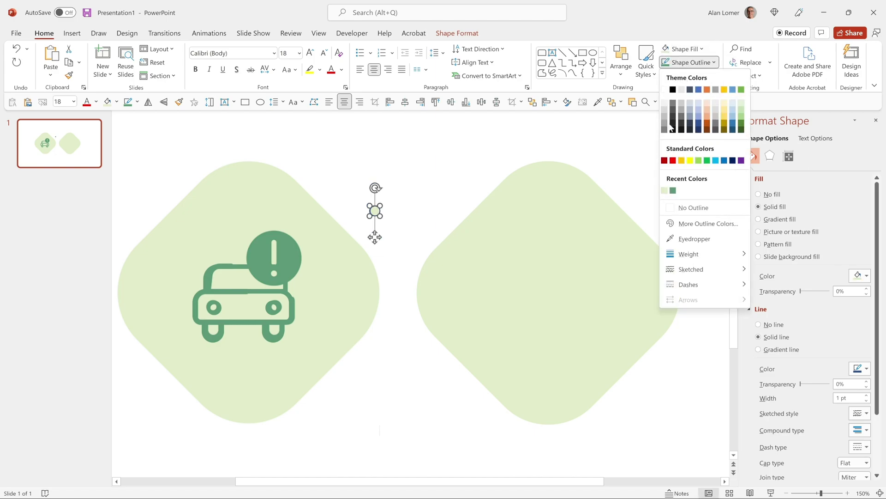
left_click(688, 206)
Move the light green circle onto the reference exclamation mark's dot and resize it to match.
left_click_drag(375, 211, 274, 274)
key("ctrl+z")
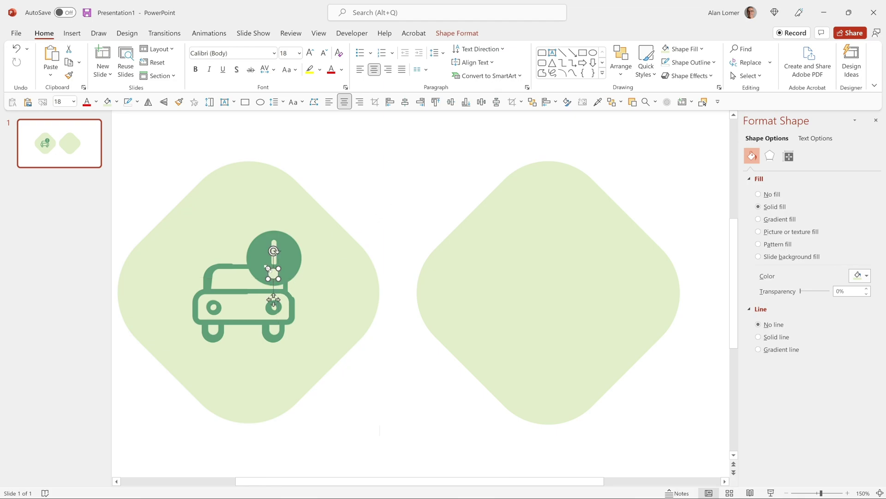
key("ctrl+z")
left_click_drag(269, 270, 278, 278)
key("ctrl+z")
left_click_drag(269, 269, 278, 277)
left_click(419, 181)
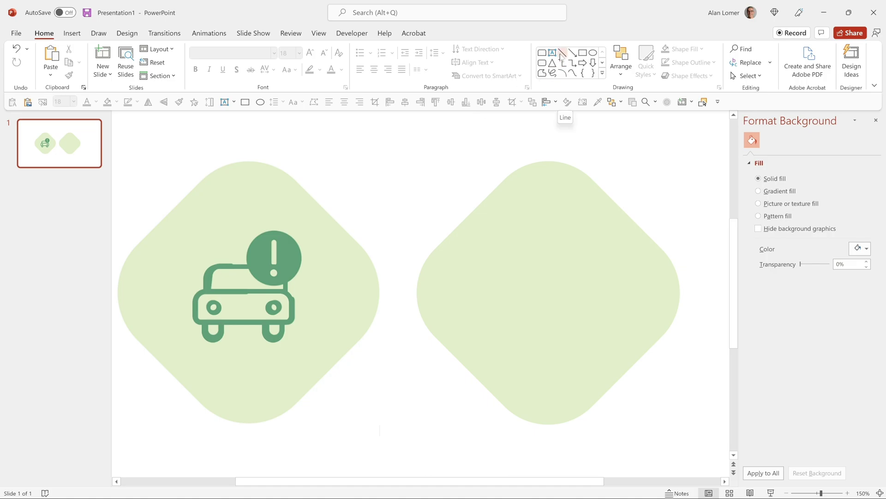
Draw a vertical line about 0.69 cm long over the exclamation mark's stem and set its width to 4.5 pt.
left_click(560, 55)
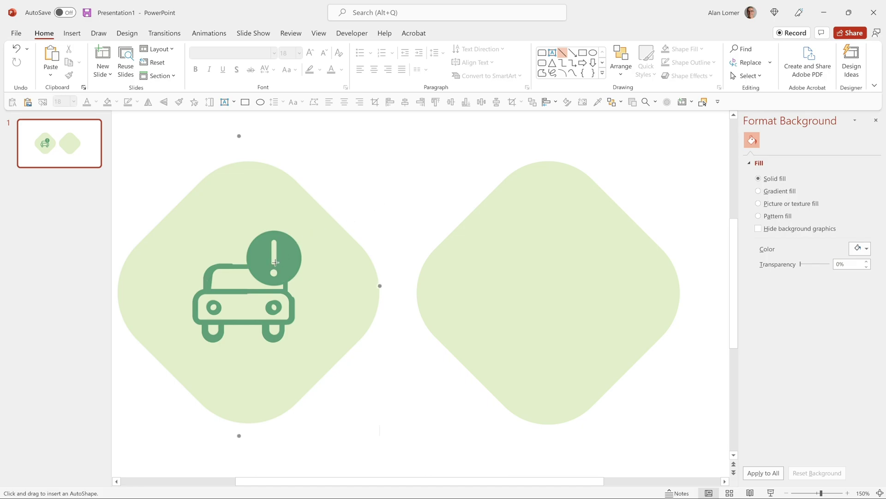
left_click_drag(275, 262, 275, 242)
left_click(849, 325)
type("4.5t")
key("Tab")
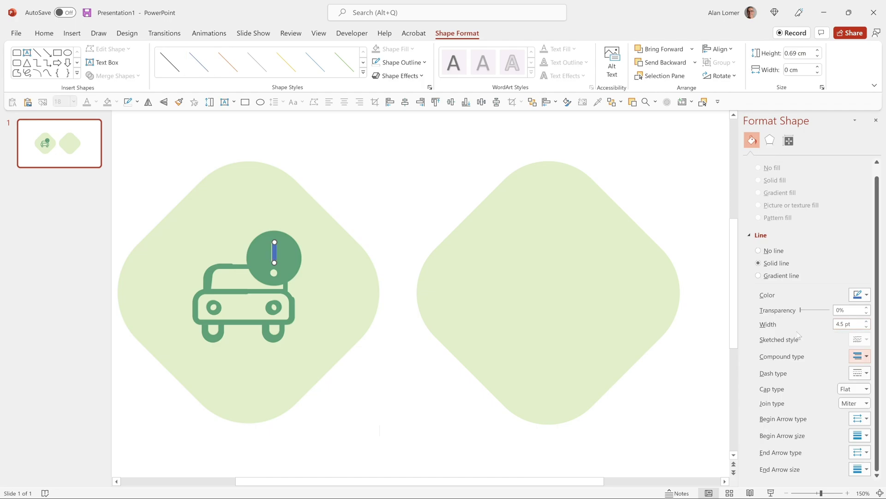
Give the exclamation mark's stem line round caps and the recently used light green color.
left_click(866, 388)
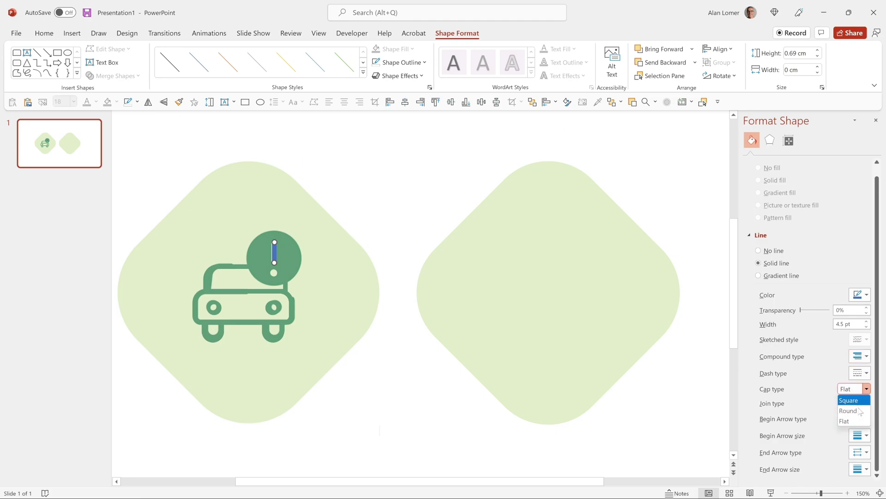
left_click(857, 414)
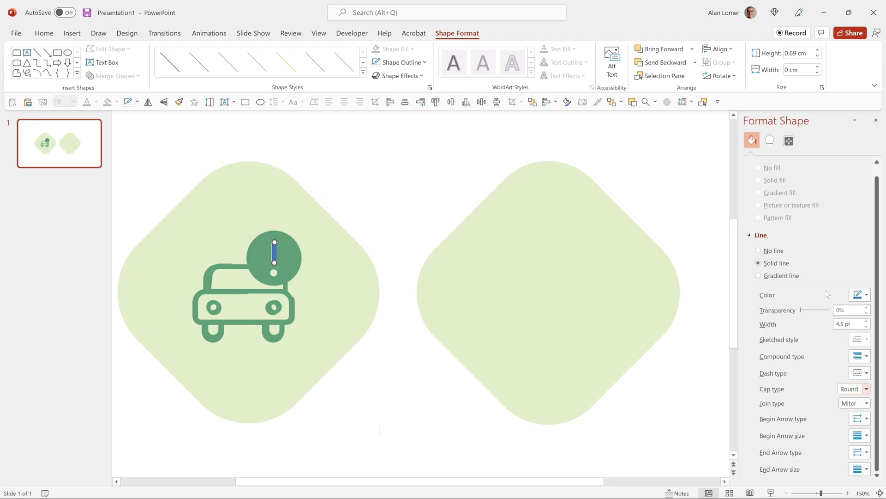
left_click(858, 296)
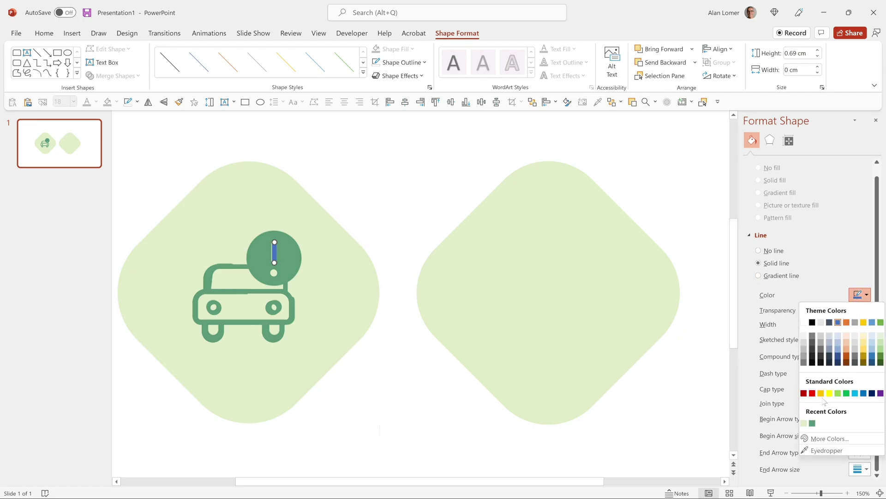
left_click(805, 423)
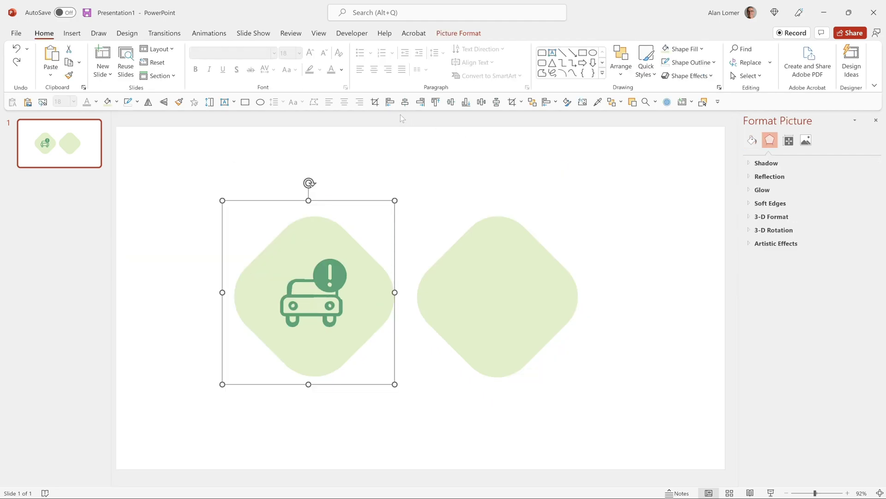
Draw a circle above the gap between the two diamonds, filled with the recently used dark green and without an outline.
left_click(593, 52)
mouse_move(425, 179)
left_mouse_down()
mouse_move(463, 226)
mouse_move(435, 224)
mouse_move(425, 233)
left_mouse_up()
left_click(44, 33)
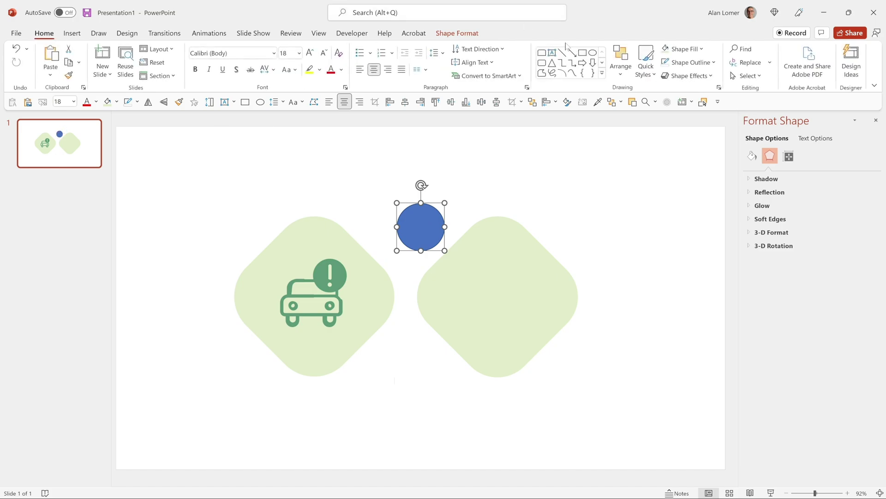
left_click(681, 50)
left_click(673, 177)
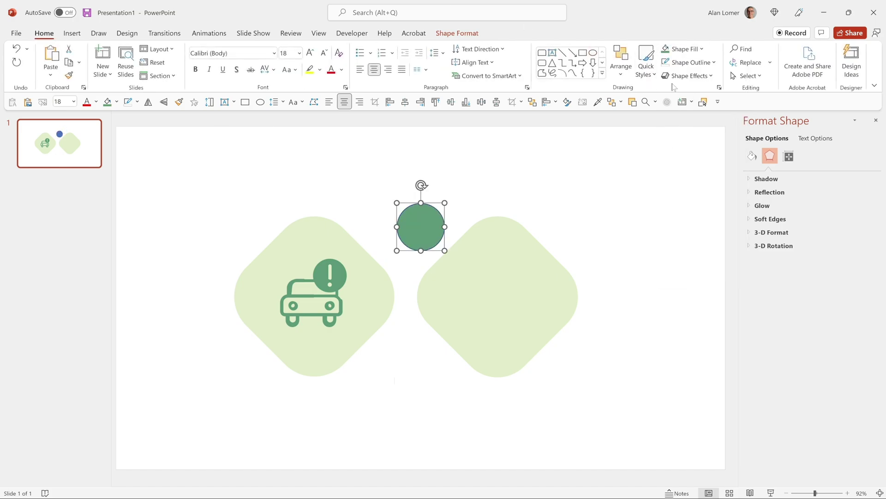
left_click(691, 62)
left_click(686, 208)
Resize the dark green circle and place it over the reference's alert badge, with the exclamation mark's stem and dot brought to the front.
left_click_drag(427, 227, 367, 275)
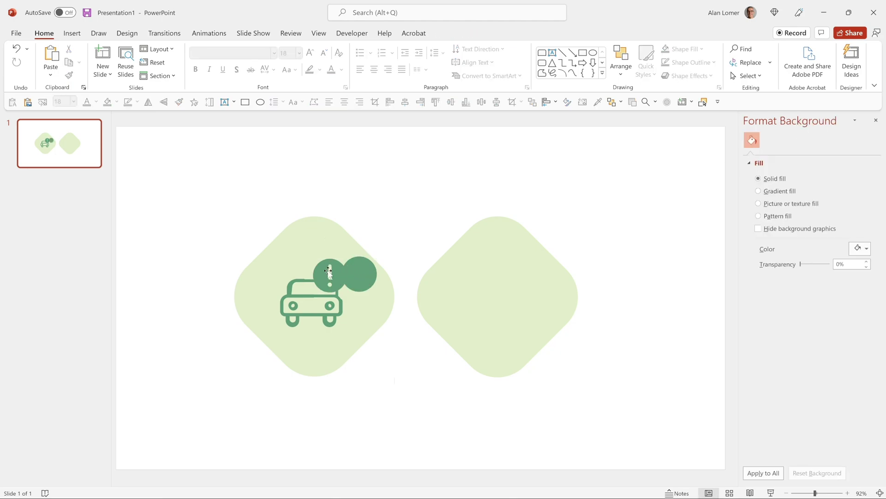
left_click(330, 277)
left_click(330, 285)
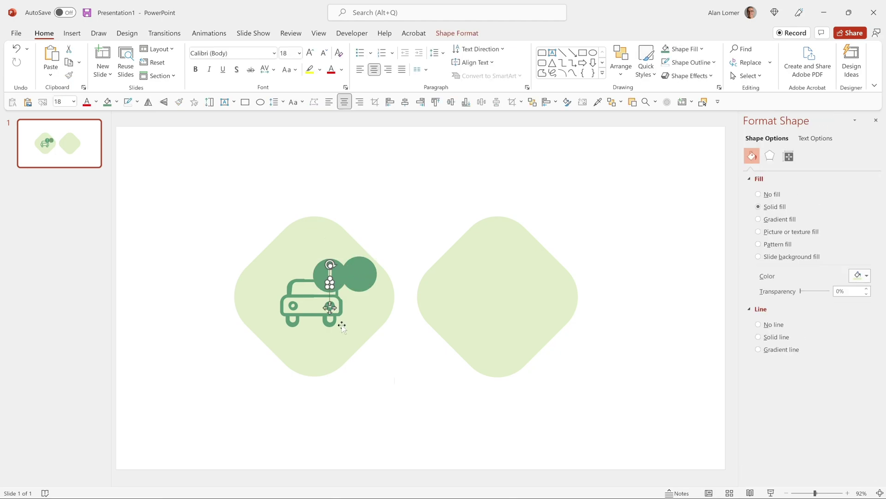
right_click(331, 275)
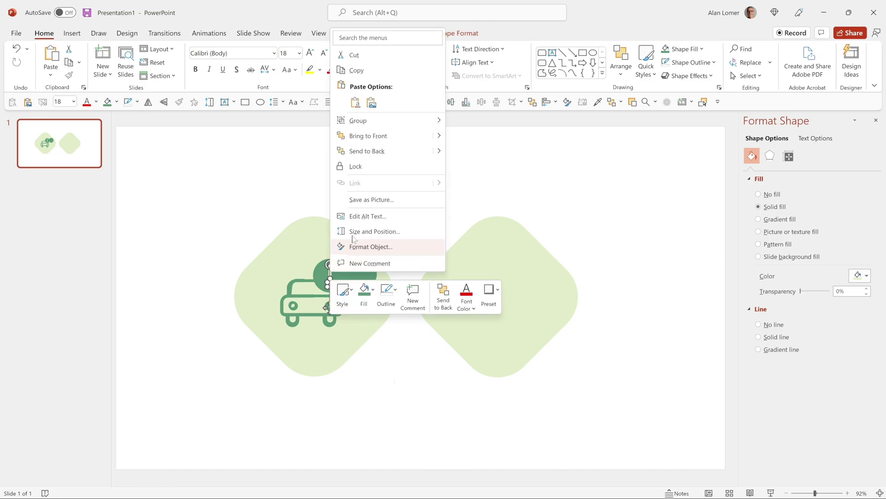
left_click(378, 135)
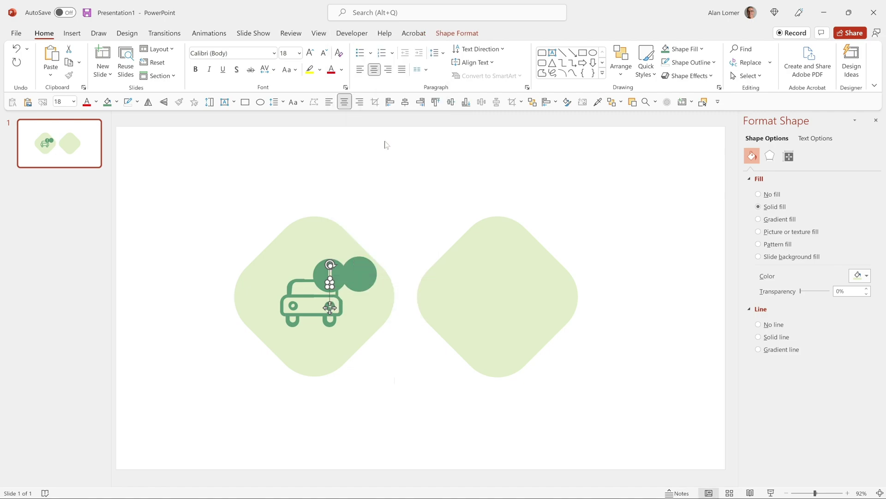
left_click(365, 273)
left_click_drag(368, 272, 338, 273)
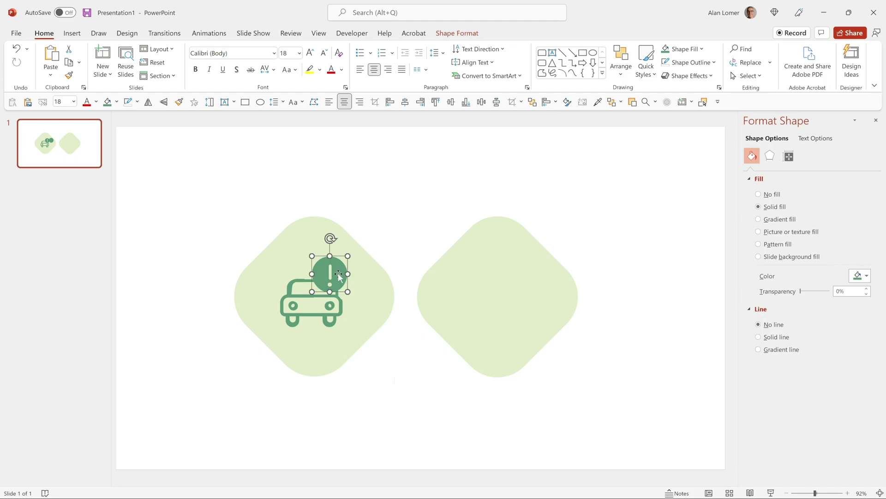
Delete the reference picture and move all the traced car icon shapes straight across onto the remaining diamond.
left_click(308, 232)
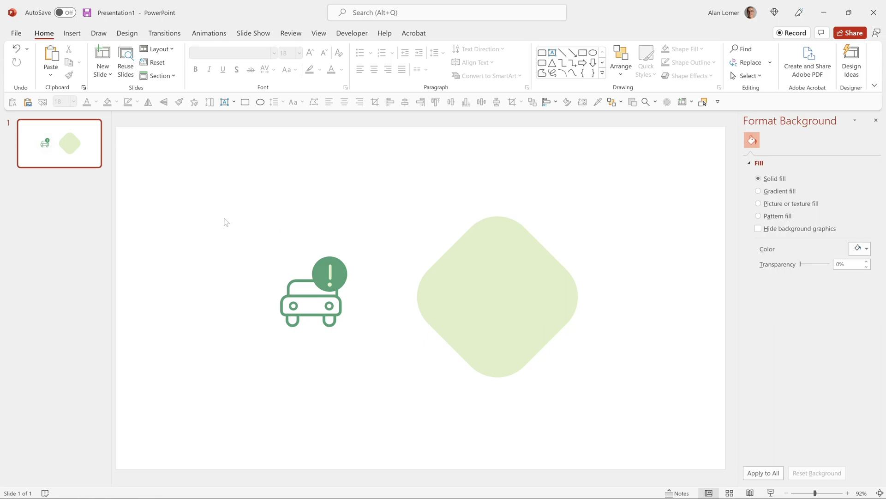
left_click_drag(223, 218, 402, 416)
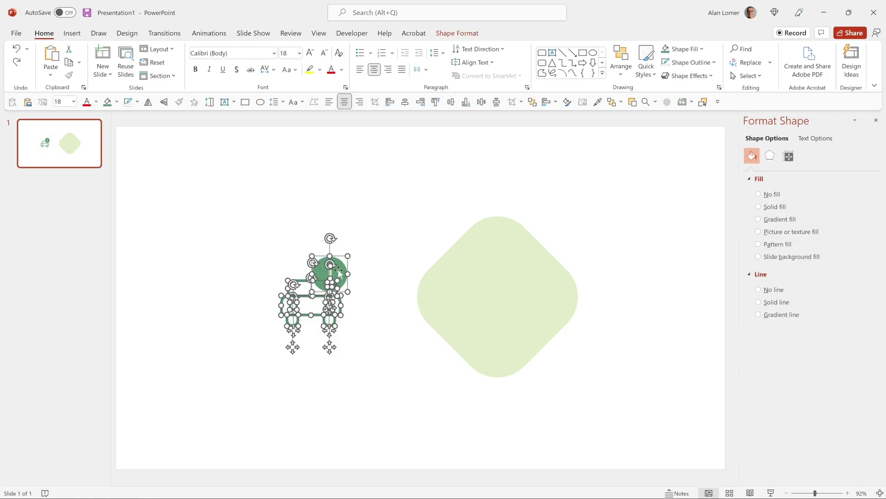
left_click_drag(338, 272, 522, 281)
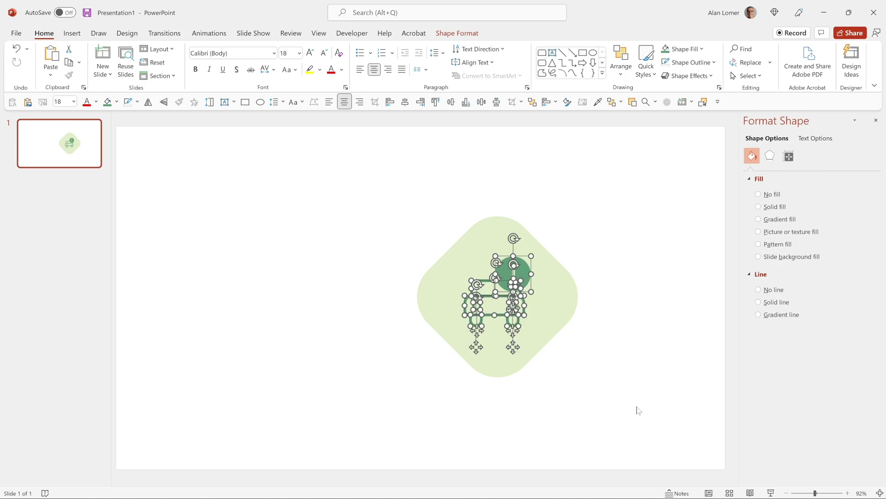
Group the diamond with all icon shapes, center the group horizontally and vertically on the slide, and ungroup it.
left_click(624, 400)
left_click_drag(671, 444, 374, 187)
key("ctrl+g")
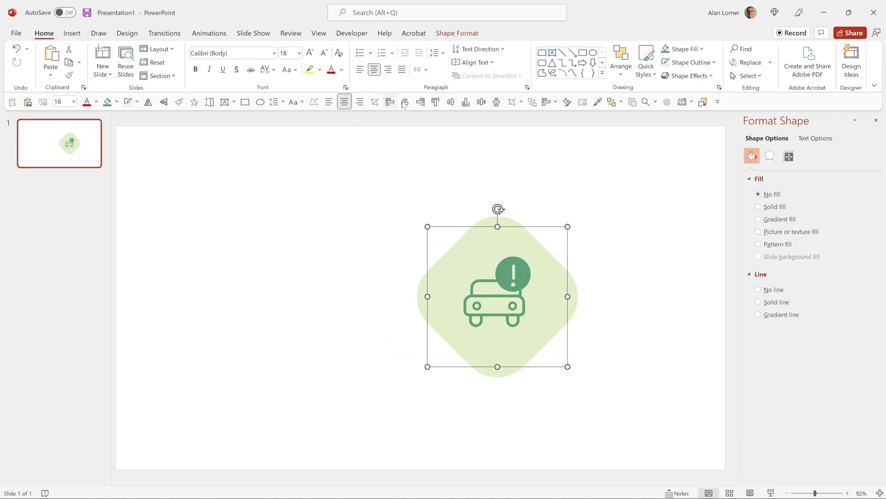
left_click(405, 101)
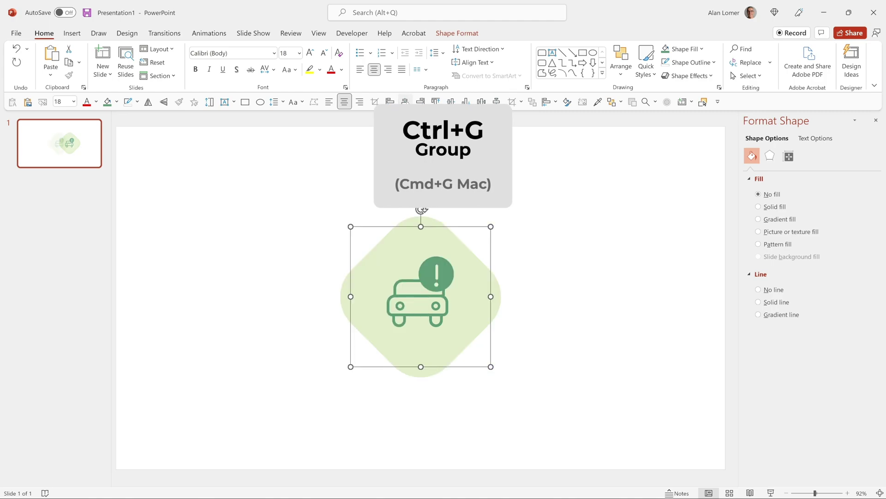
left_click(451, 102)
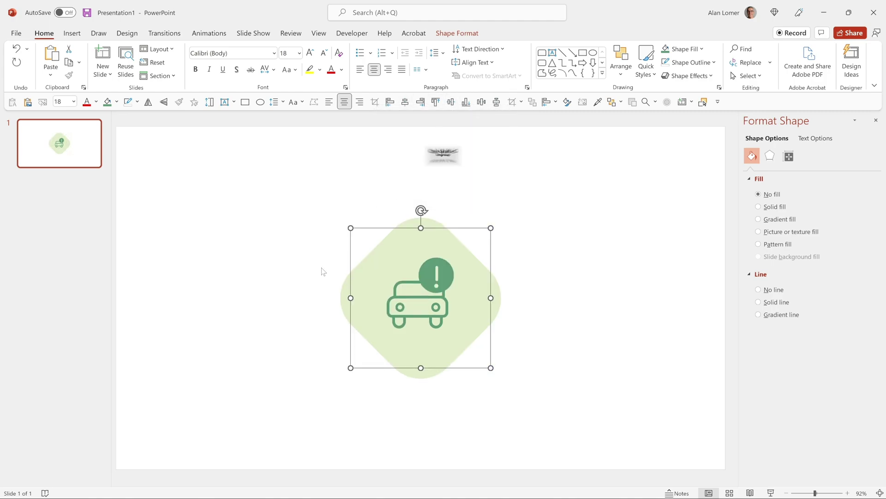
key("ctrl+shift+g")
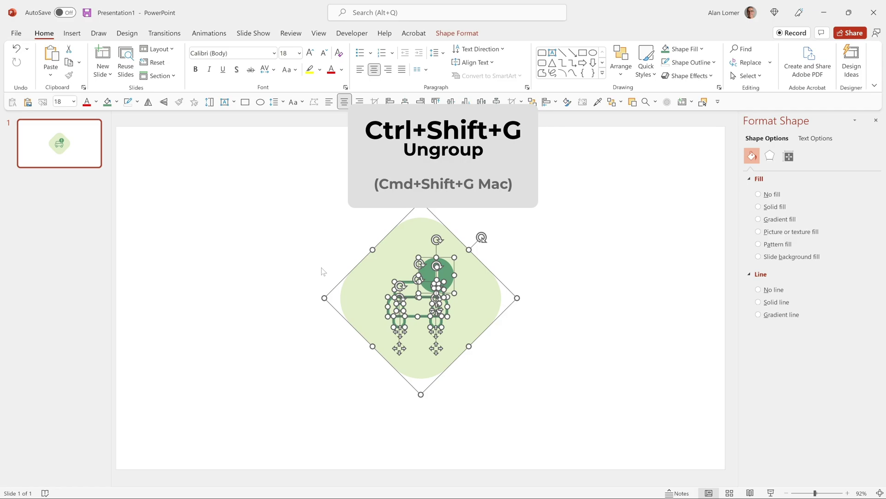
left_click(322, 271)
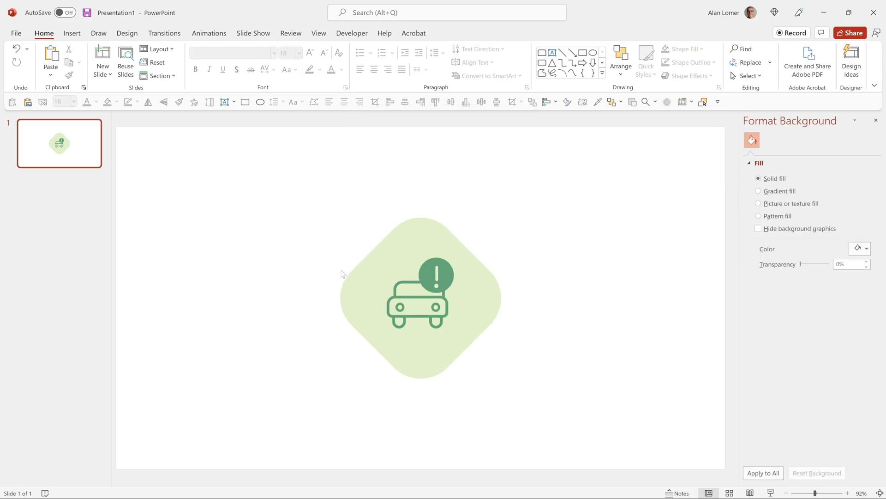
Give the alert badge circle a recently used light green outline 9 pt wide and move the circle slightly down.
left_click(422, 272)
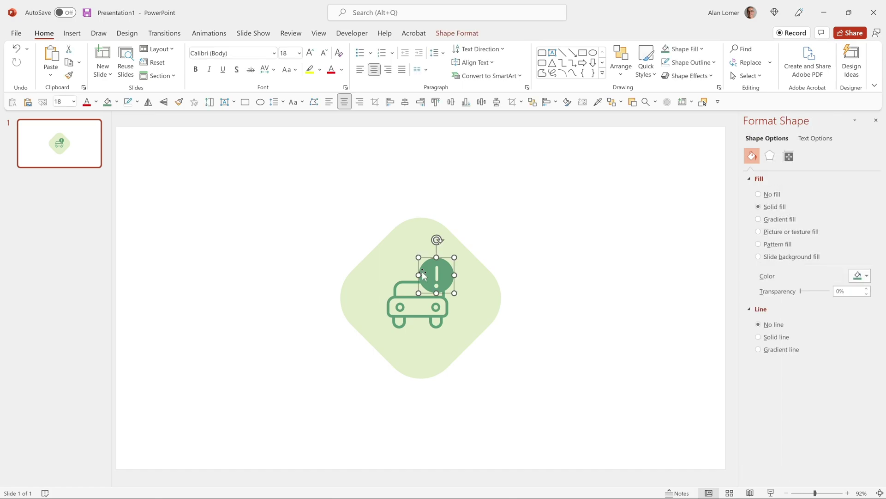
left_click(700, 64)
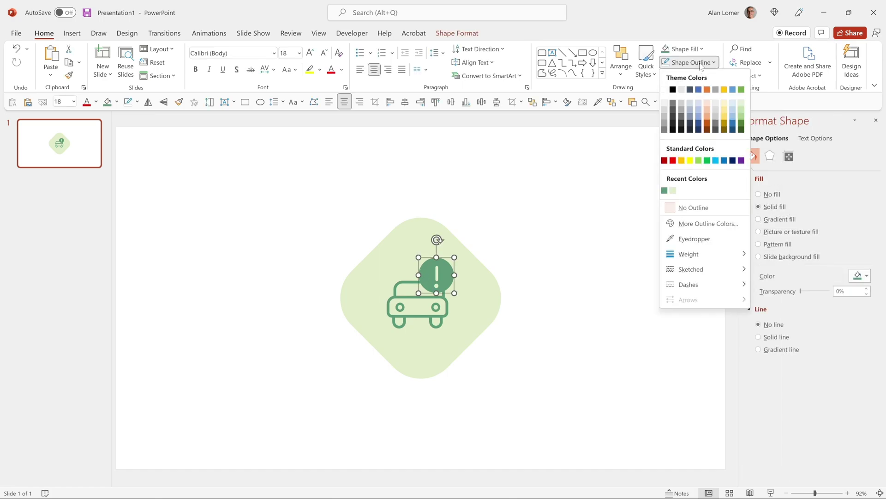
left_click(673, 191)
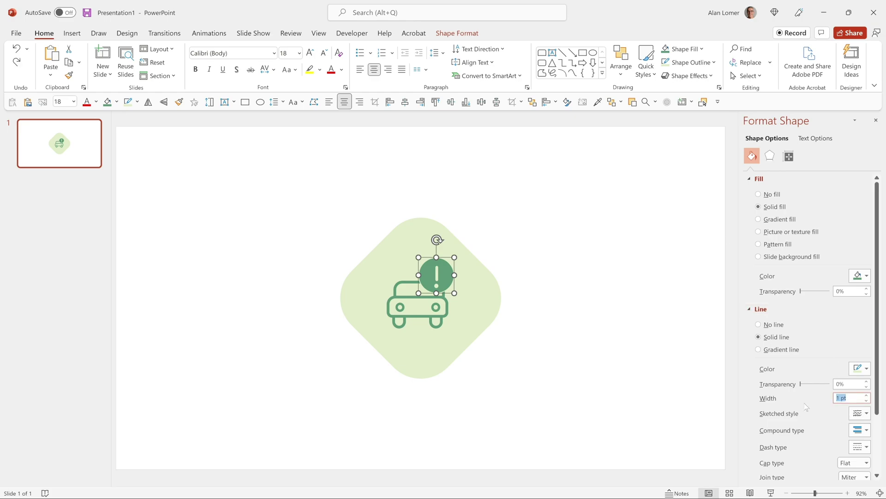
type("9")
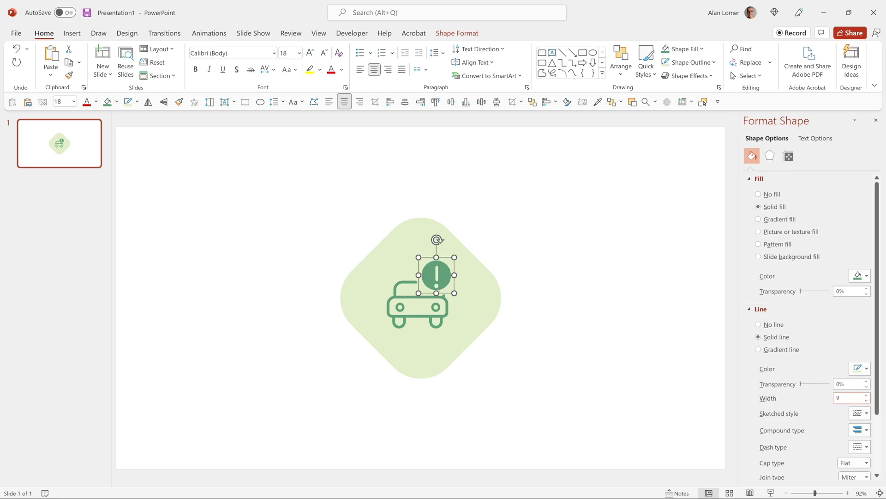
left_click(447, 282)
left_click_drag(447, 283, 446, 285)
left_click(664, 220)
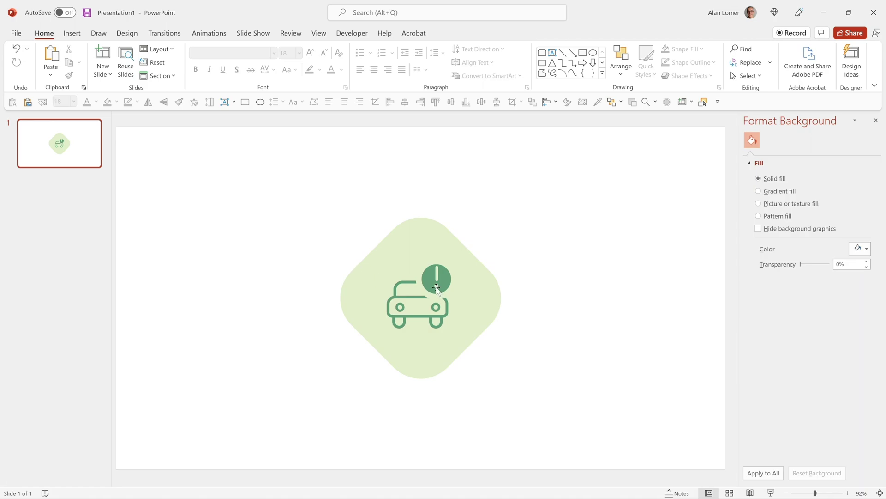
Center-align the exclamation mark's dot with its stem and group the two shapes.
scroll(446, 285, "up", 3)
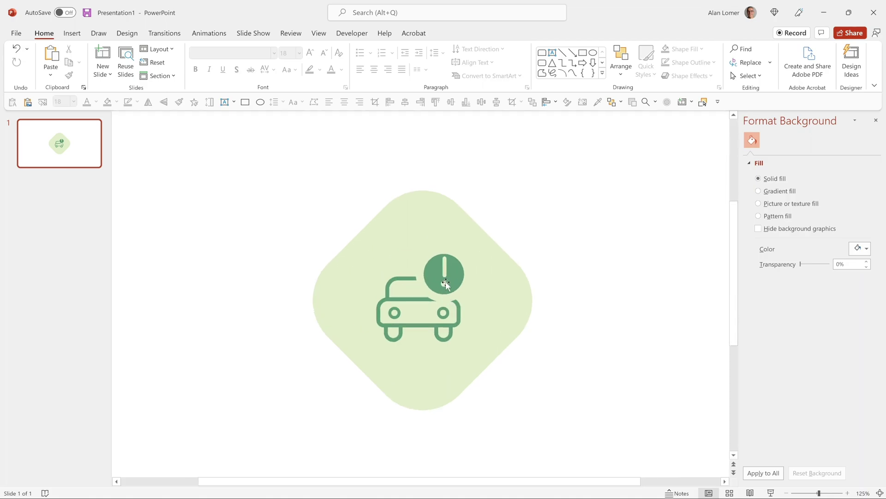
left_click(446, 284)
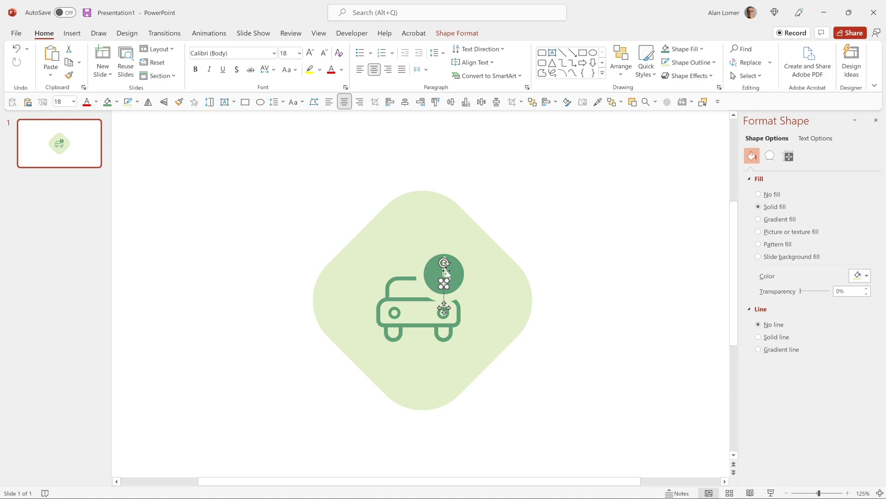
left_click(446, 273, "shift")
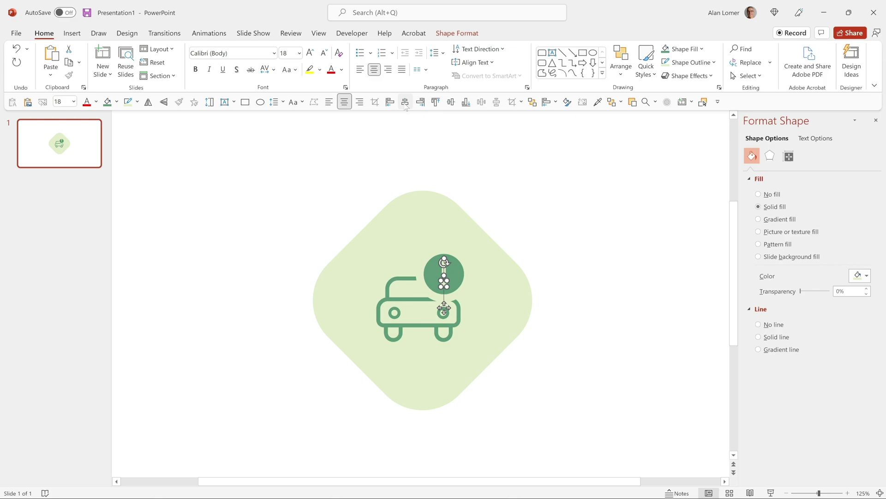
left_click(405, 102)
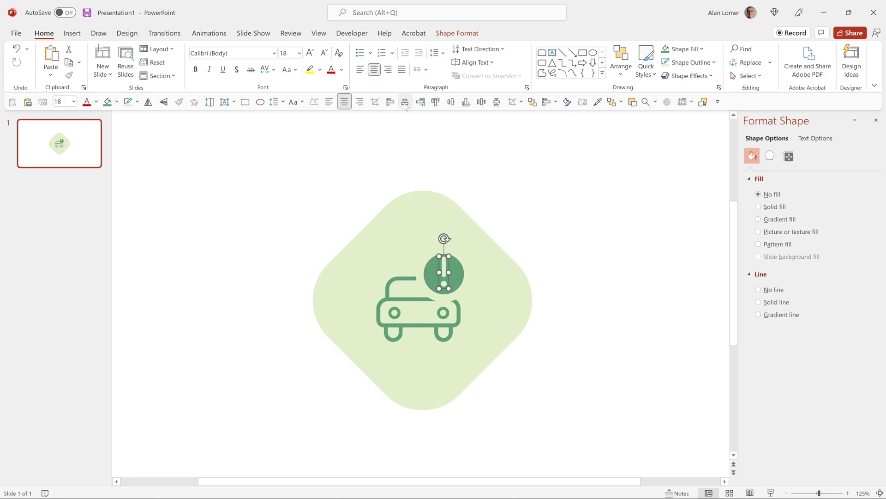
Align the exclamation mark group to the center and middle of the dark green badge circle.
left_click(459, 272, "shift")
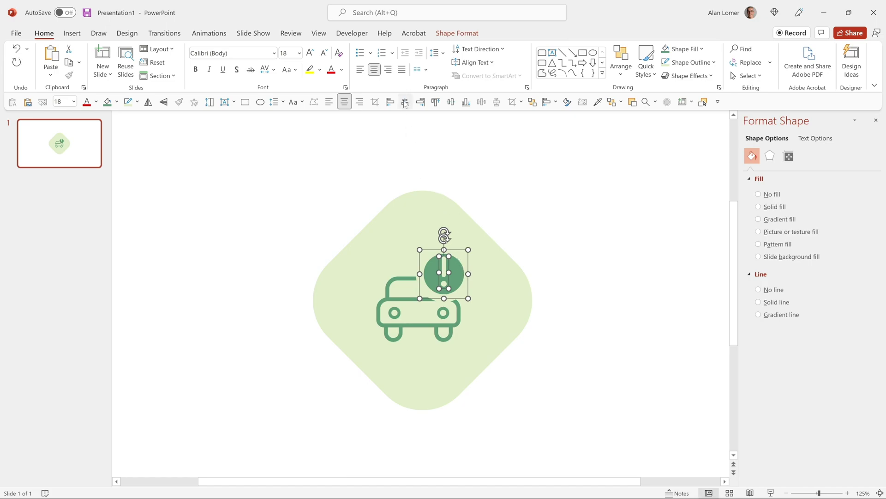
left_click(451, 102)
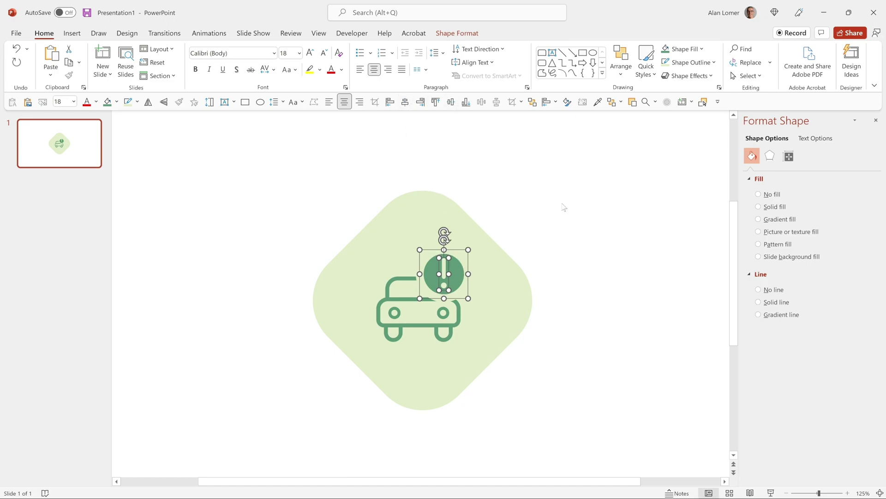
left_click(632, 284)
Apply the Grow & Turn entrance animation to the light green diamond.
scroll(436, 355, "down", 3, "ctrl")
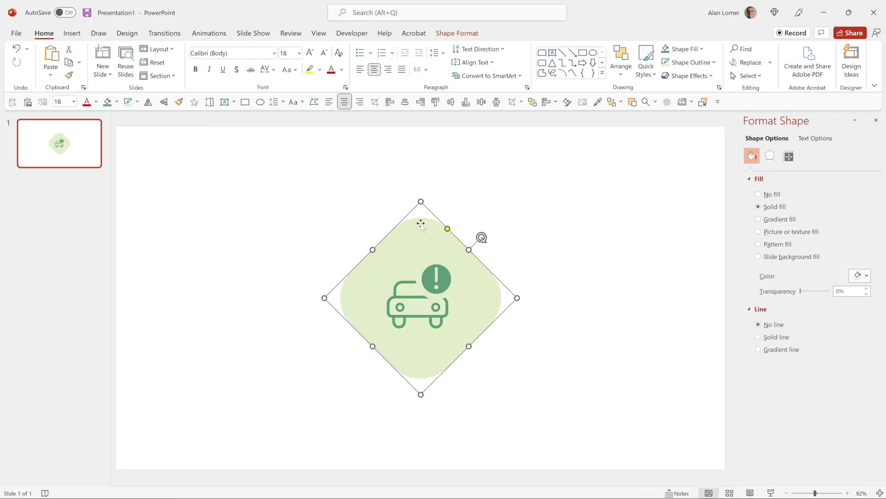
left_click(210, 34)
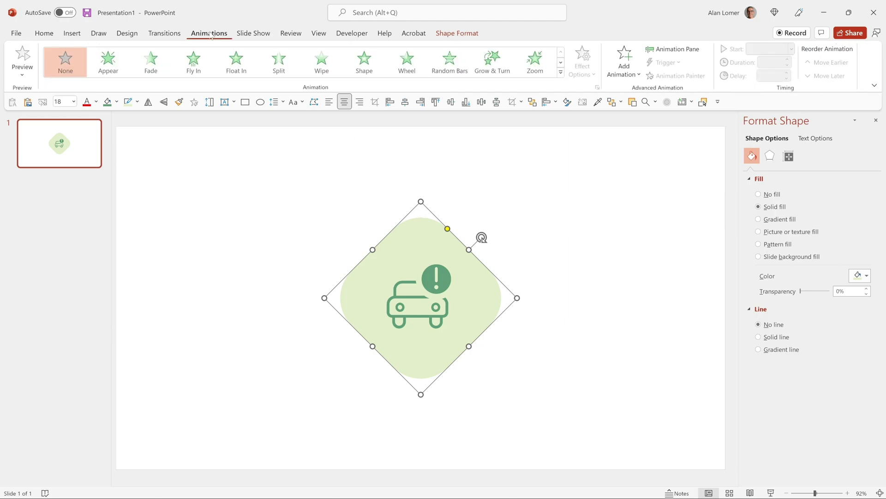
left_click(493, 62)
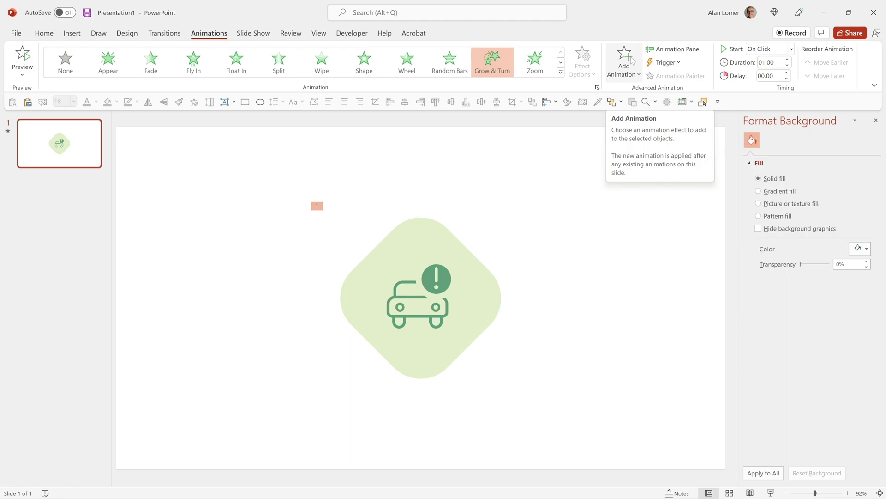
Show the Animation Pane and set the diamond's animation to start With Previous with a duration of 00.50.
left_click(668, 51)
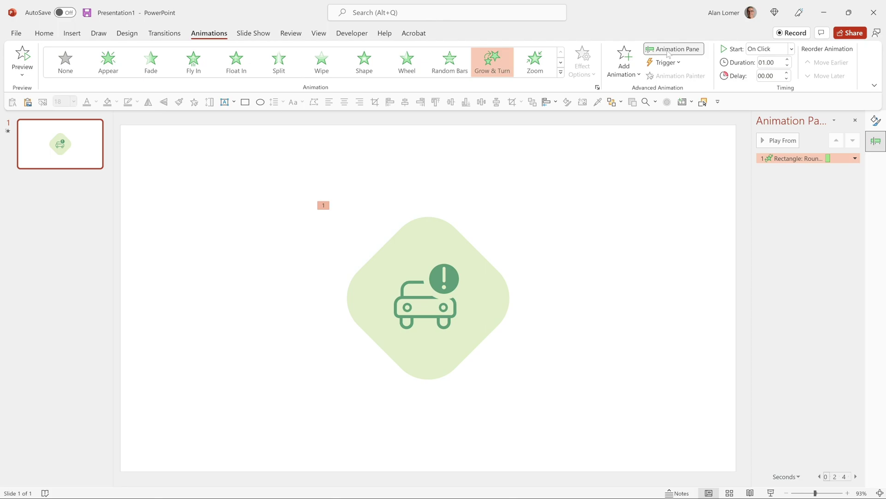
left_click(791, 49)
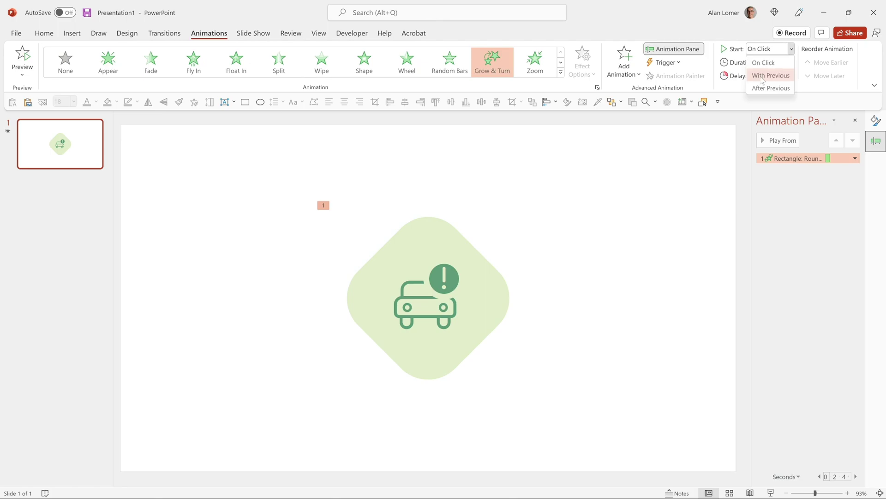
left_click(770, 76)
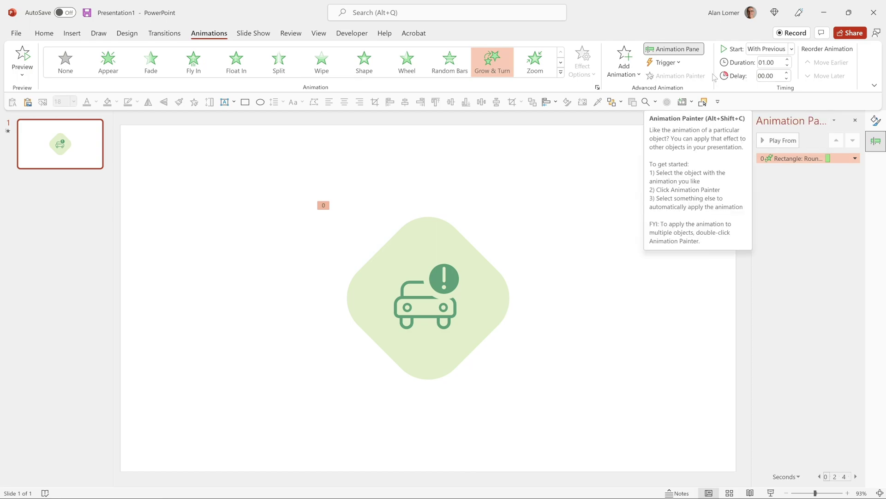
left_click(788, 65)
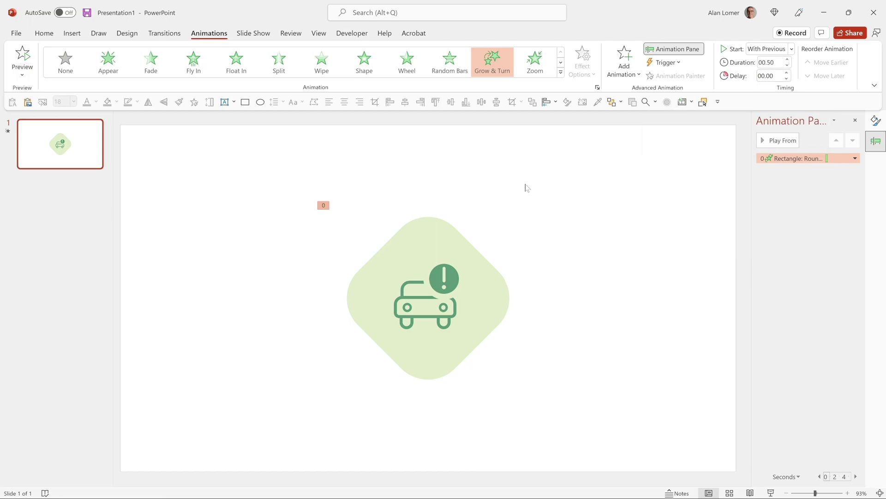
Apply the Wheel entrance animation to the car's rounded body outline.
left_click(374, 215)
left_click(394, 311)
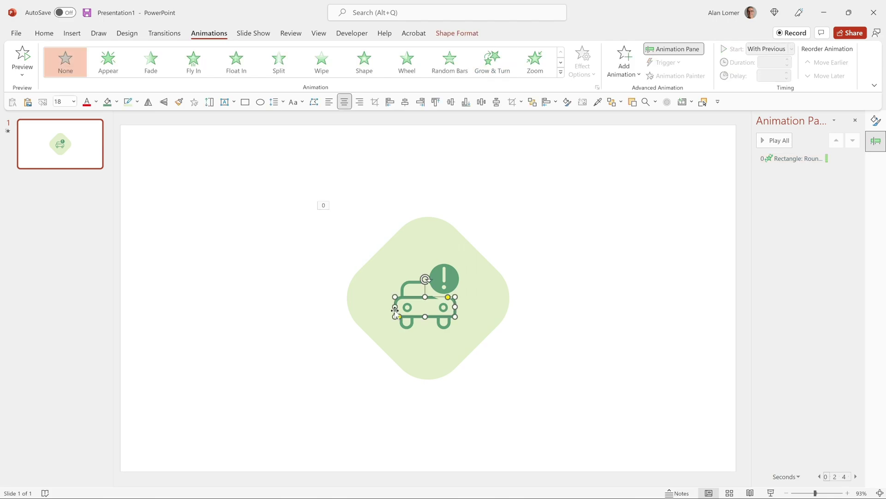
left_click(406, 65)
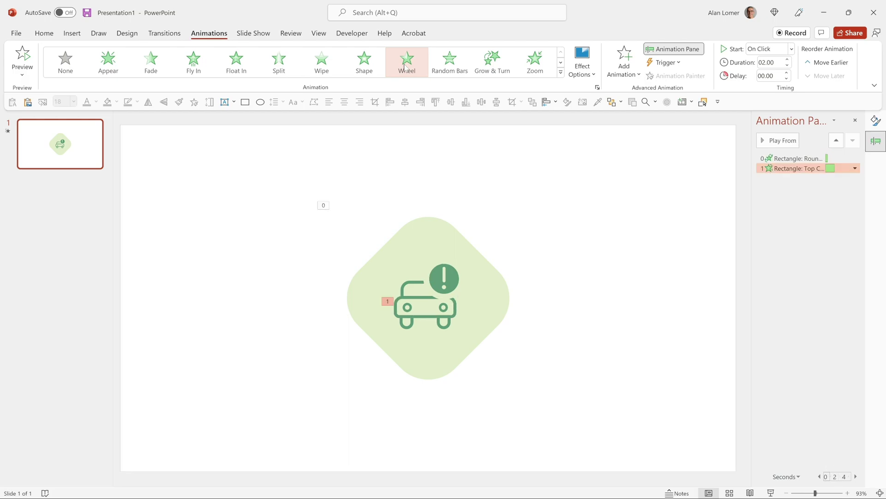
Set the car body's Wheel animation to start After Previous with a duration of 00.50.
left_click(791, 48)
left_click(770, 87)
left_click(787, 68)
left_click(787, 68)
left_click(787, 67)
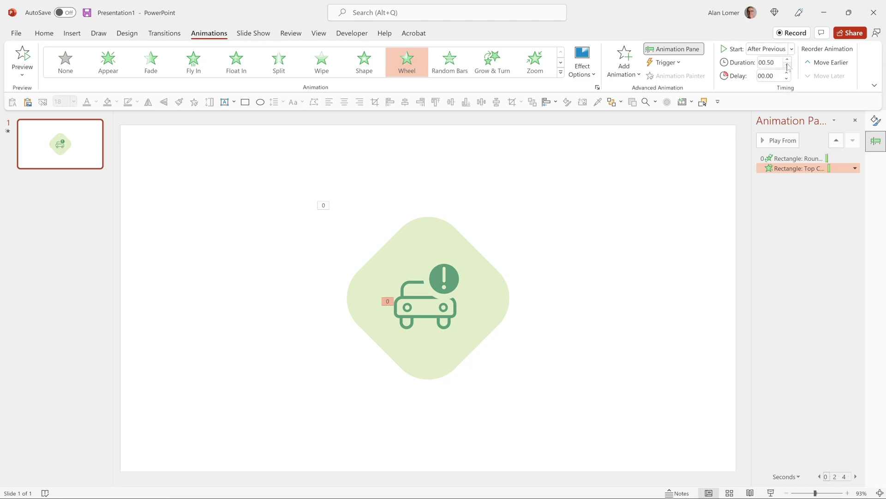
Apply the Wheel entrance animation to the car's roof outline, starting After Previous with a duration of 00.50.
left_click(414, 283)
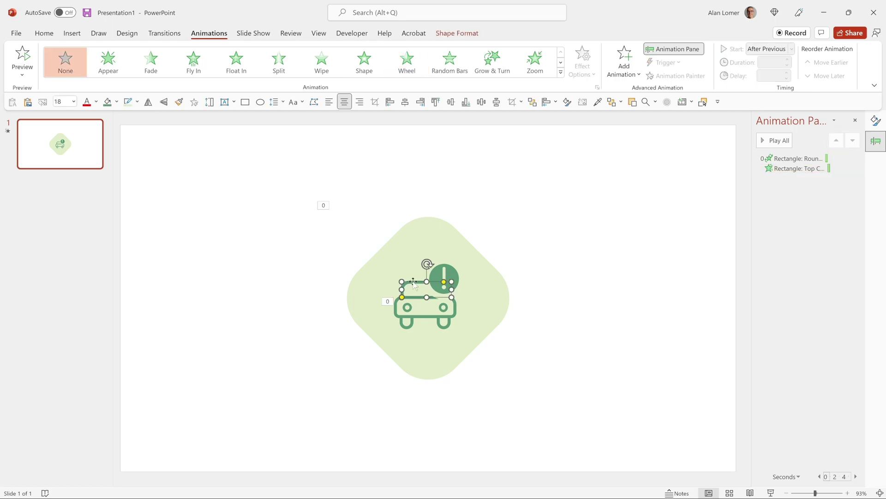
left_click(407, 61)
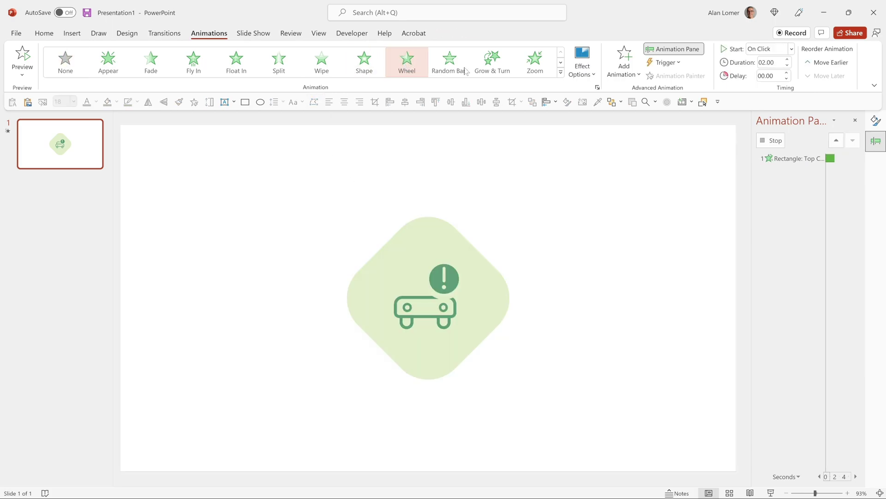
left_click(792, 49)
left_click(770, 86)
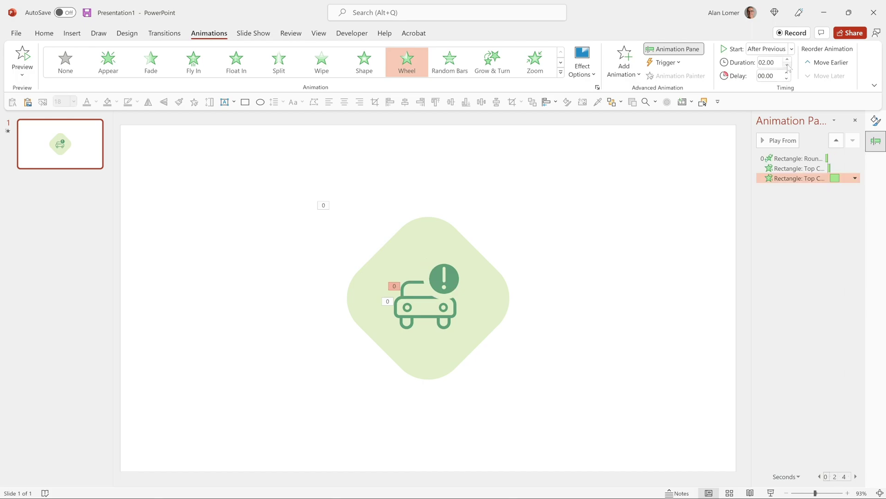
left_click(787, 65)
left_click(787, 66)
left_click(787, 66)
left_click(787, 66)
left_click(787, 65)
left_click(787, 65)
Apply the Zoom entrance animation to both headlight circles and set them to start After Previous.
left_click(404, 310)
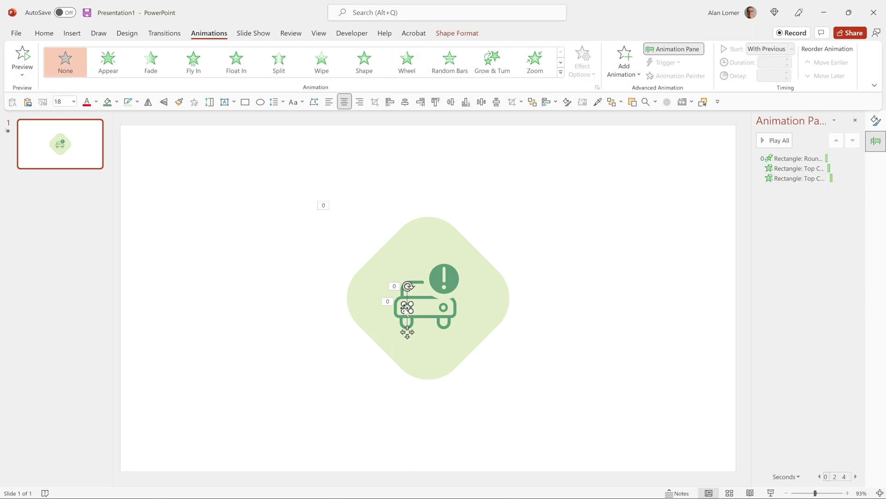
left_click(441, 307, "shift")
left_click(534, 63)
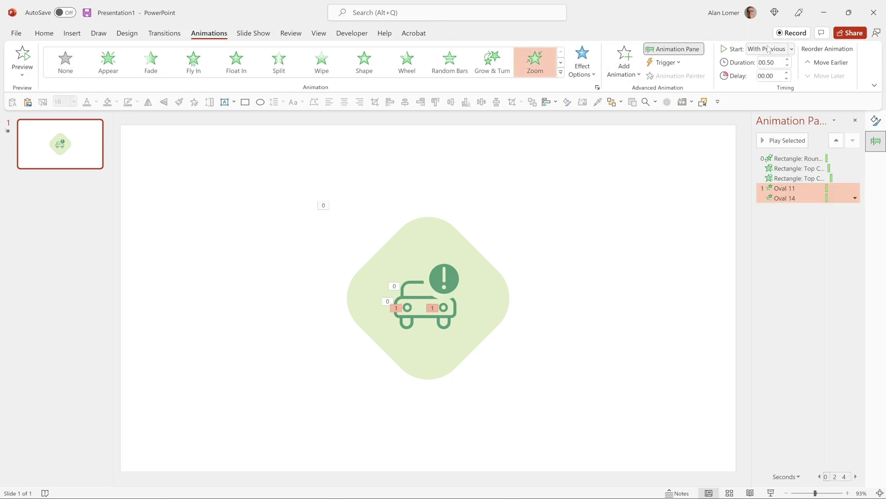
left_click(767, 49)
left_click(768, 74)
key("Escape")
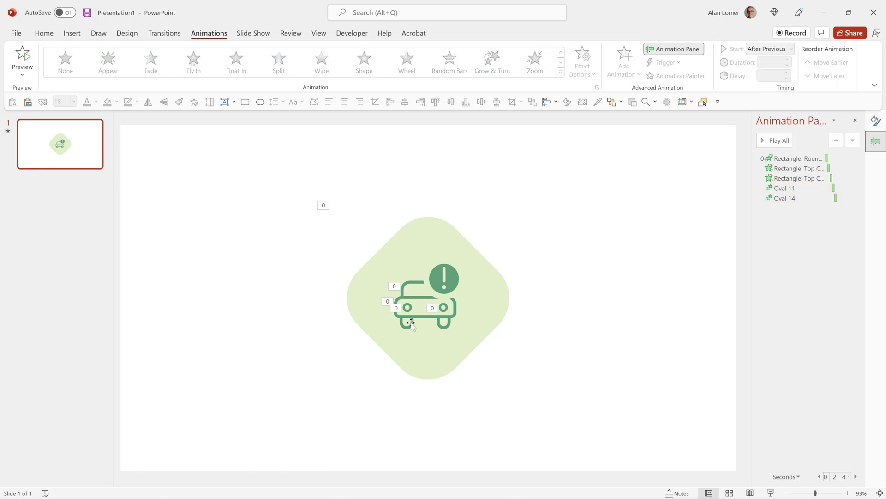
Apply the Wheel entrance animation to both car wheels with a duration of 00.50.
left_click(411, 323)
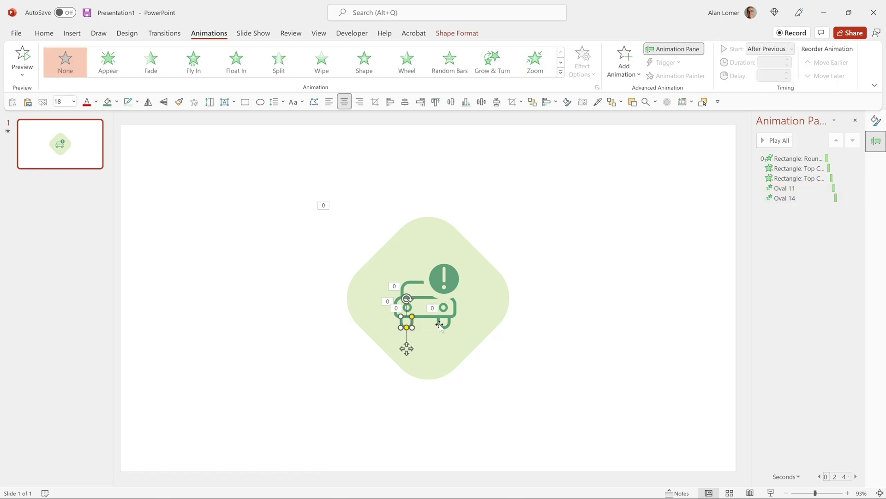
left_click(439, 324, "shift")
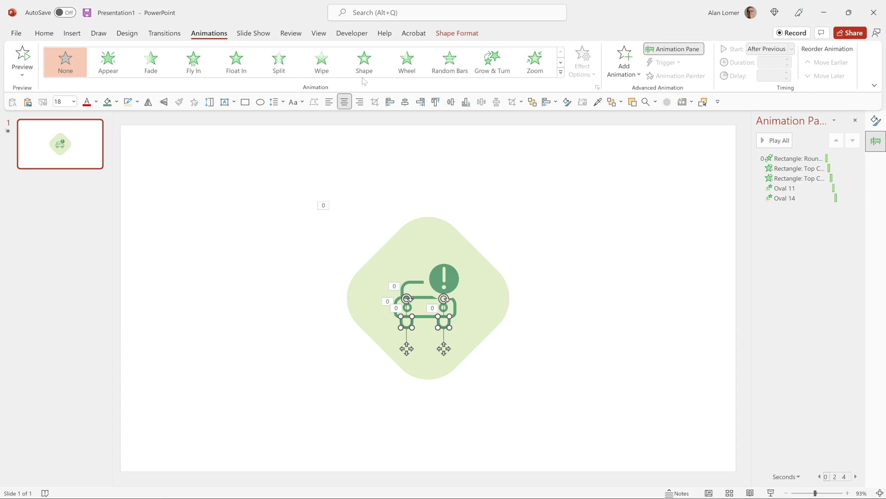
left_click(401, 64)
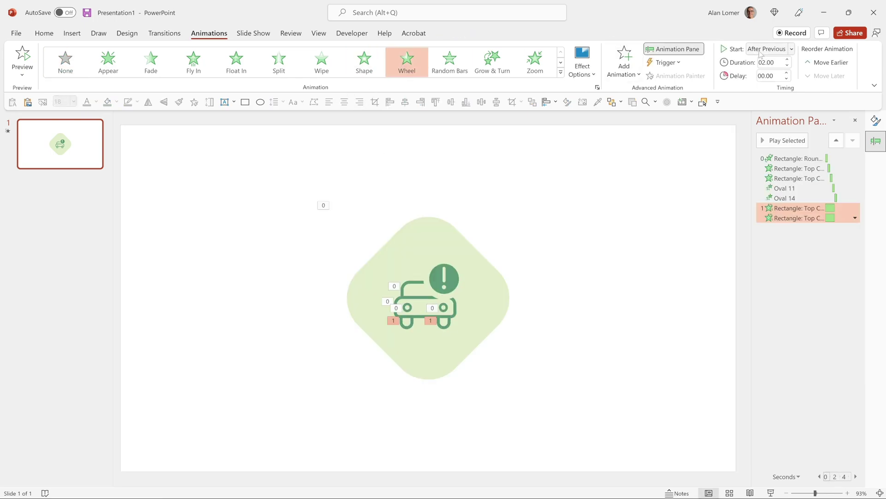
left_click(787, 66)
left_click(787, 66)
left_click(787, 66)
left_click(787, 66)
left_click(787, 66)
Set only the left wheel's animation to start After Previous.
left_click(410, 324)
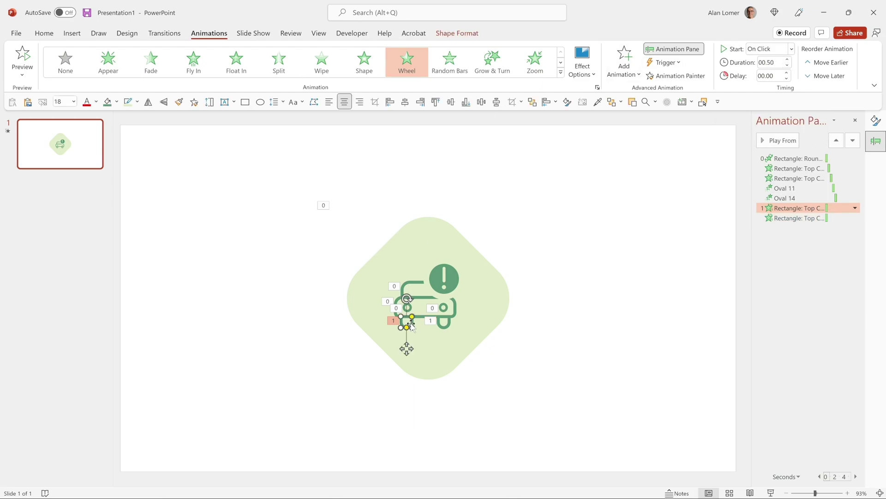
left_click(768, 48)
left_click(769, 88)
Group the badge circle with the exclamation mark.
left_click(456, 279)
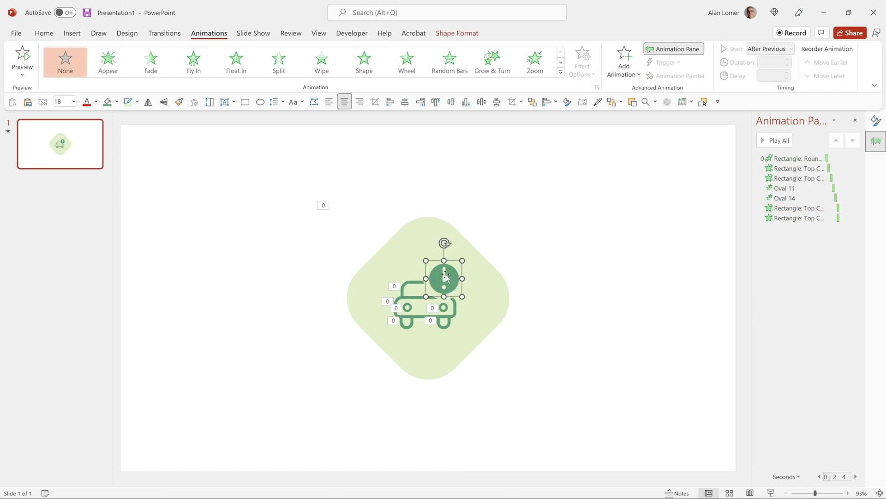
left_click(445, 277, "shift")
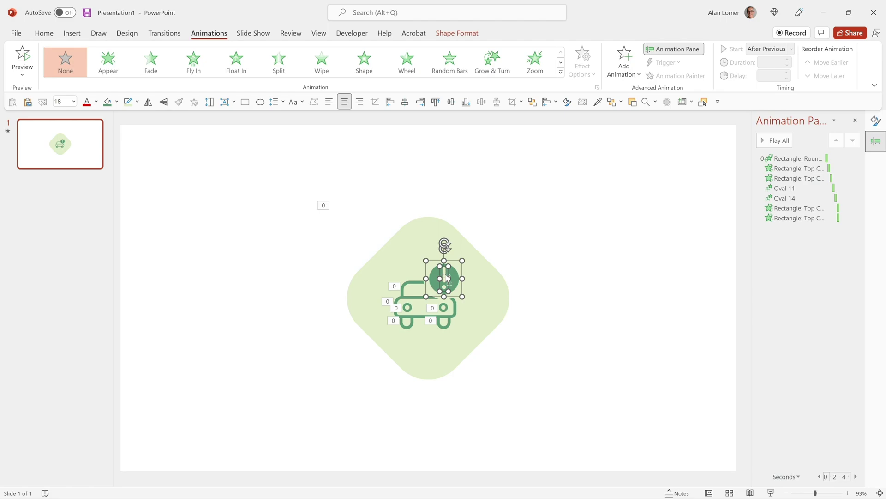
key("ctrl+g")
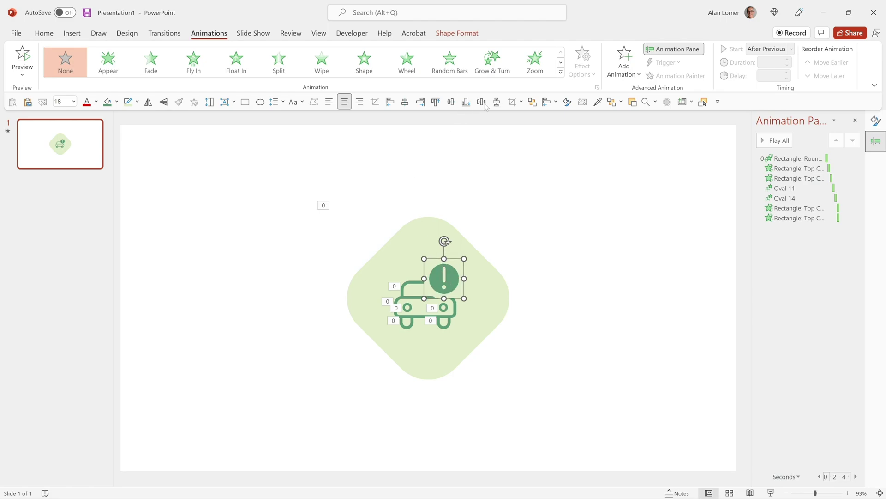
Apply the Zoom entrance animation to the alert badge group and set it to start After Previous.
left_click(536, 62)
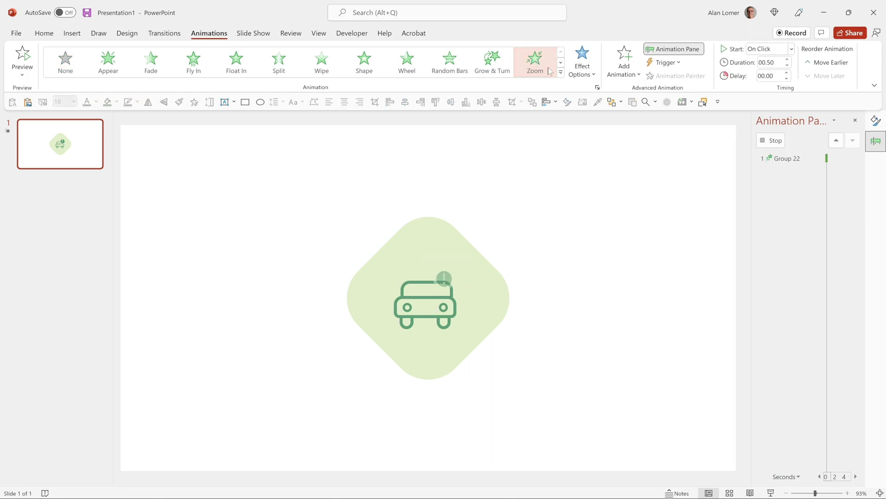
left_click(775, 51)
left_click(771, 88)
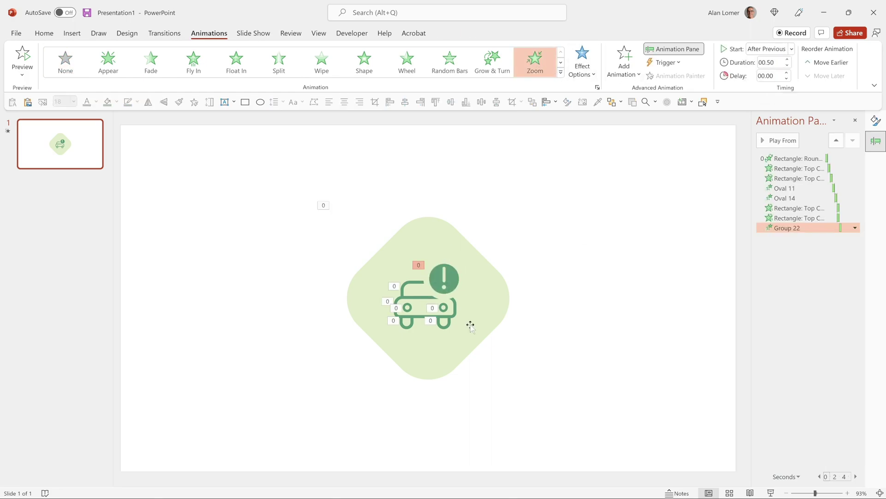